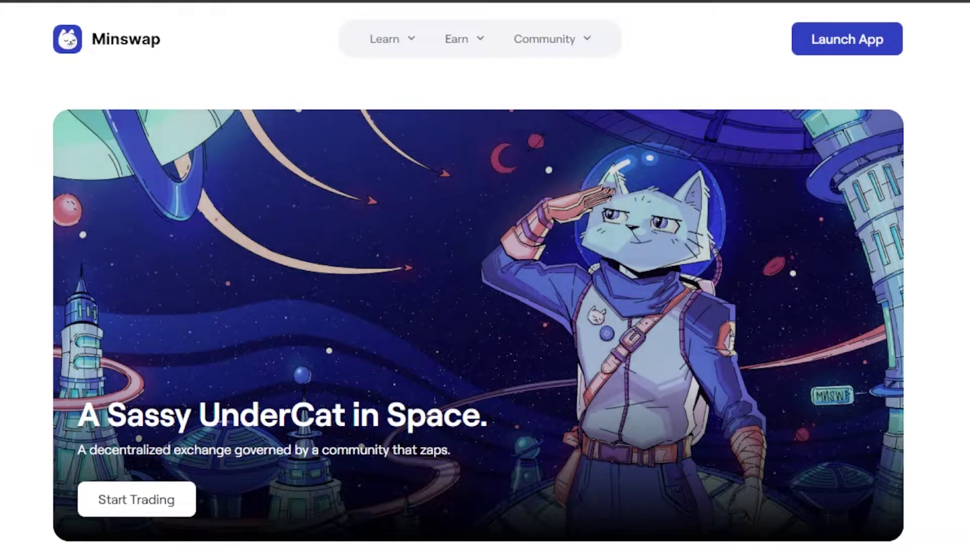
- Browse the Minswap landing page and glance at the community links list
{"action": "scroll", "coordinate": [478, 273], "scroll_direction": "down", "scroll_amount": 15}
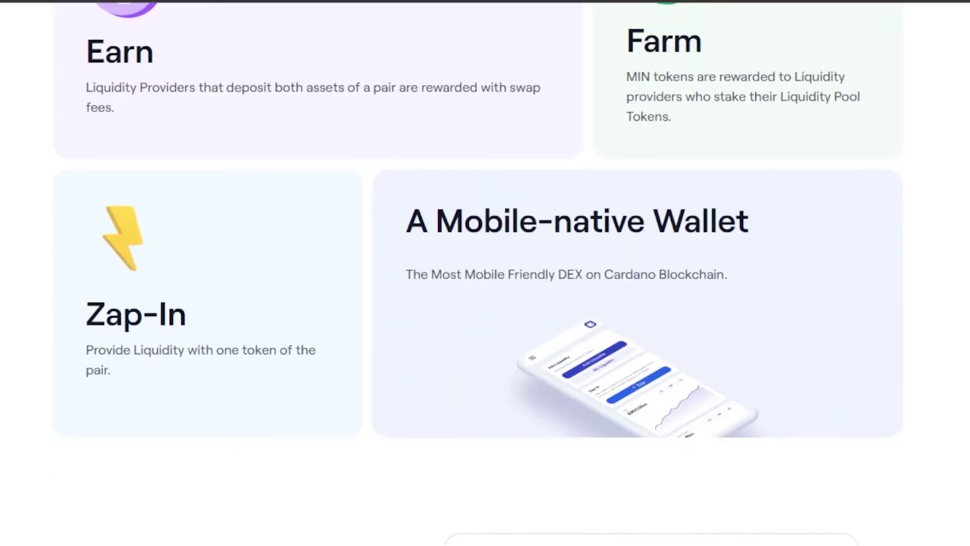
{"action": "scroll", "coordinate": [478, 273], "scroll_direction": "down", "scroll_amount": 5}
{"action": "scroll", "coordinate": [479, 273], "scroll_direction": "up", "scroll_amount": 12}
{"action": "scroll", "coordinate": [478, 273], "scroll_direction": "down", "scroll_amount": 3}
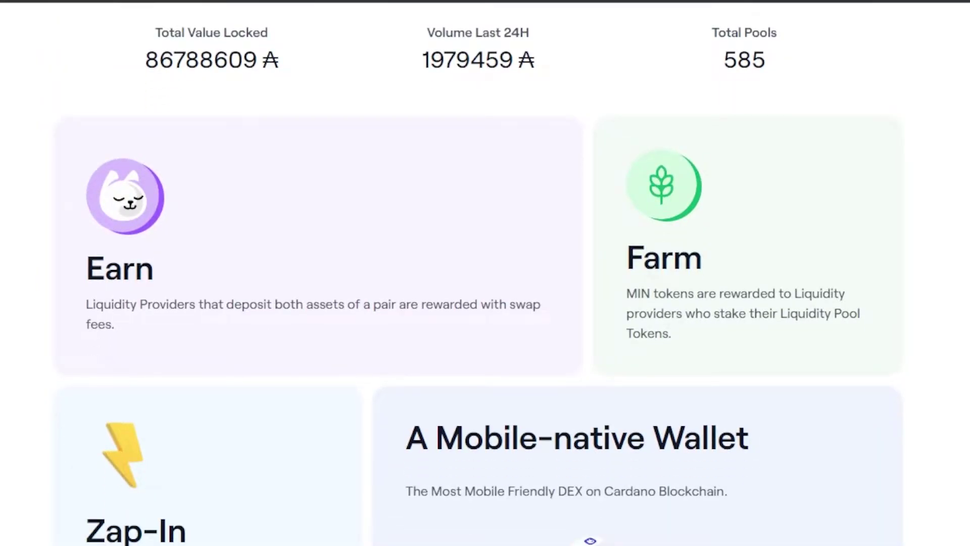
{"action": "scroll", "coordinate": [478, 273], "scroll_direction": "down", "scroll_amount": 6}
{"action": "scroll", "coordinate": [478, 273], "scroll_direction": "down", "scroll_amount": 3}
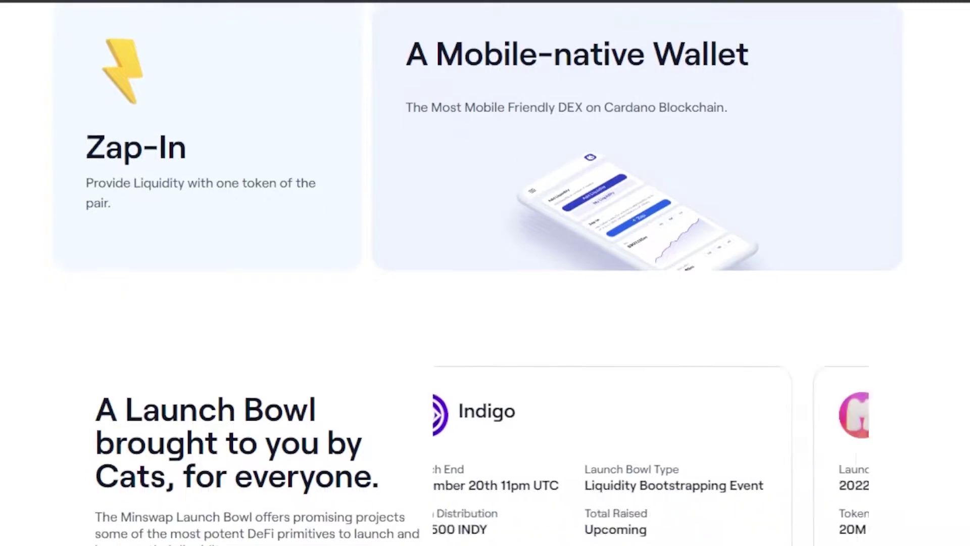
{"action": "scroll", "coordinate": [479, 272], "scroll_direction": "down", "scroll_amount": 8}
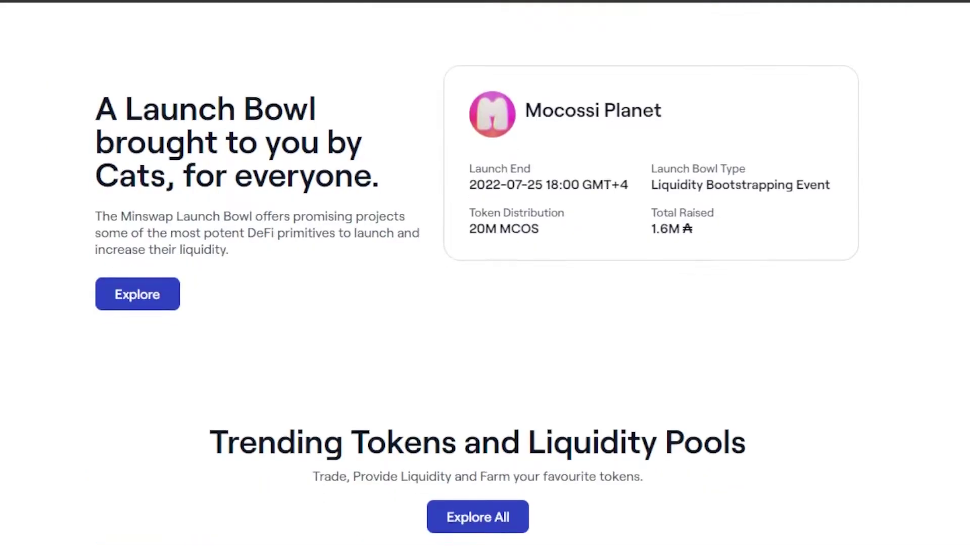
{"action": "scroll", "coordinate": [478, 273], "scroll_direction": "up", "scroll_amount": 7}
{"action": "scroll", "coordinate": [478, 273], "scroll_direction": "up", "scroll_amount": 15}
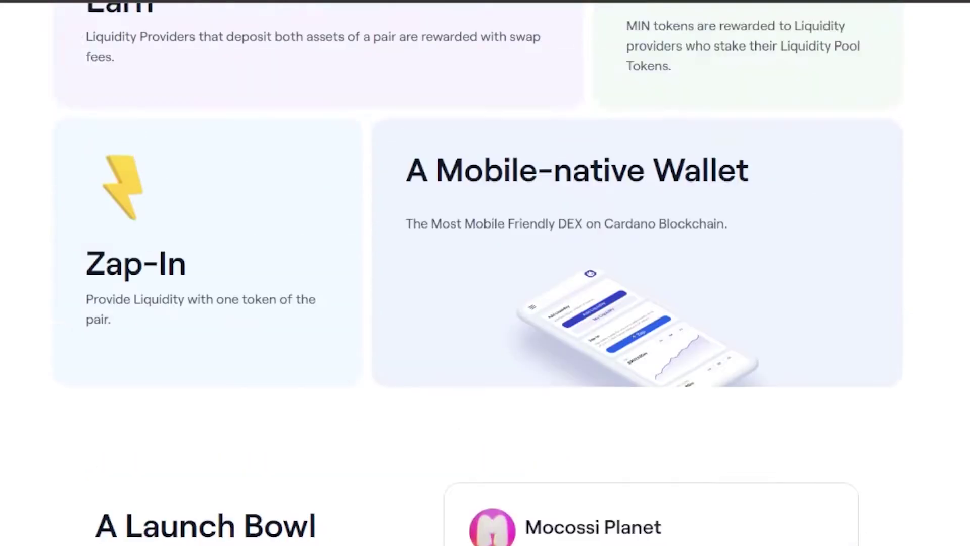
{"action": "scroll", "coordinate": [478, 273], "scroll_direction": "up", "scroll_amount": 2}
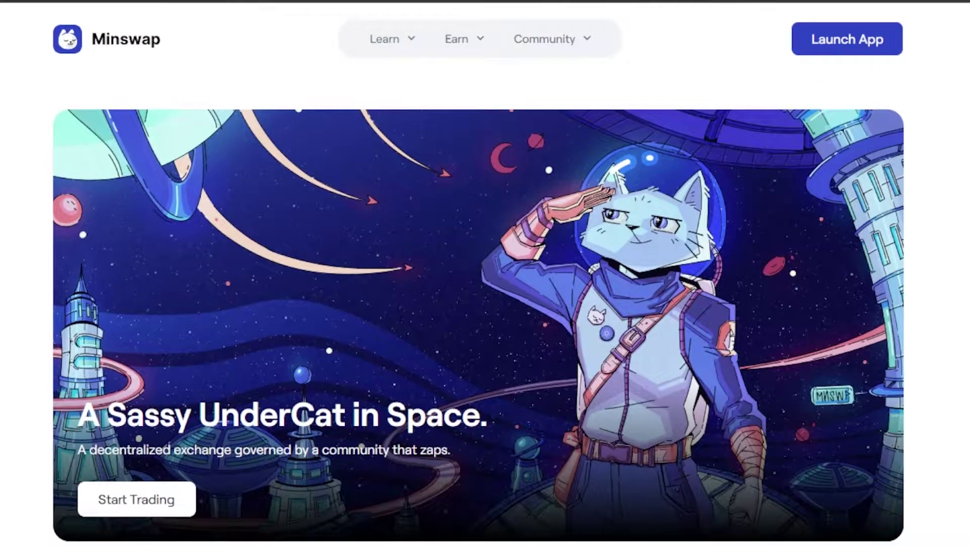
{"action": "scroll", "coordinate": [478, 273], "scroll_direction": "down", "scroll_amount": 12}
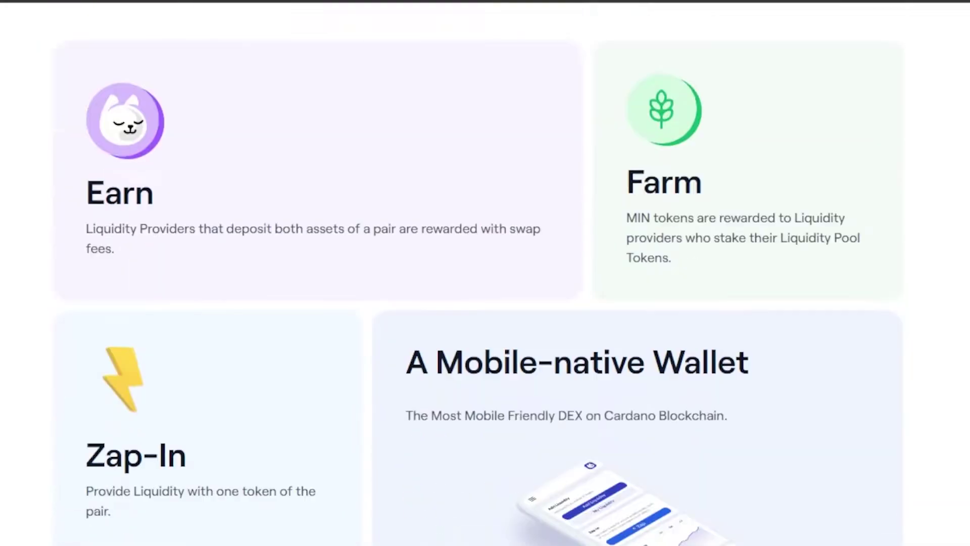
{"action": "scroll", "coordinate": [478, 273], "scroll_direction": "up", "scroll_amount": 14}
{"action": "left_click", "coordinate": [574, 44]}
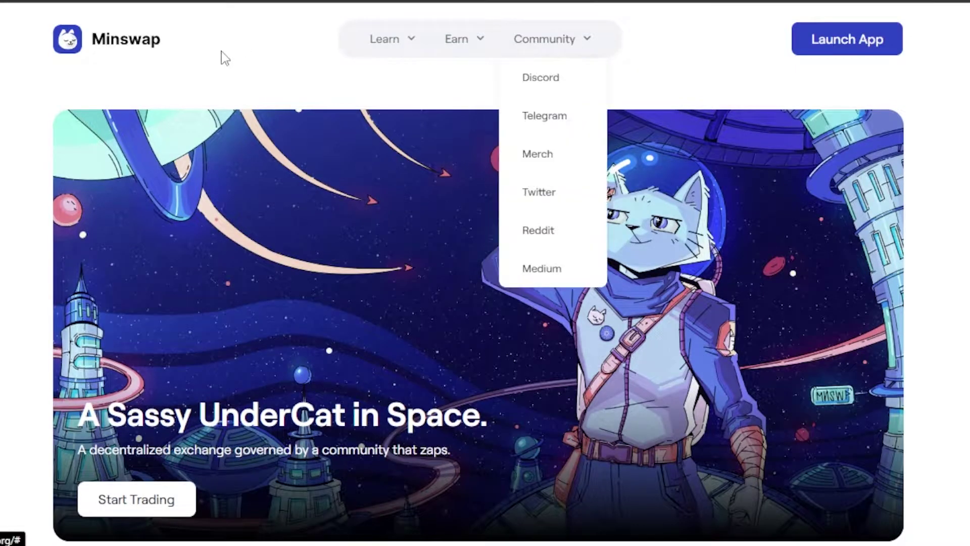
{"action": "left_click", "coordinate": [311, 243]}
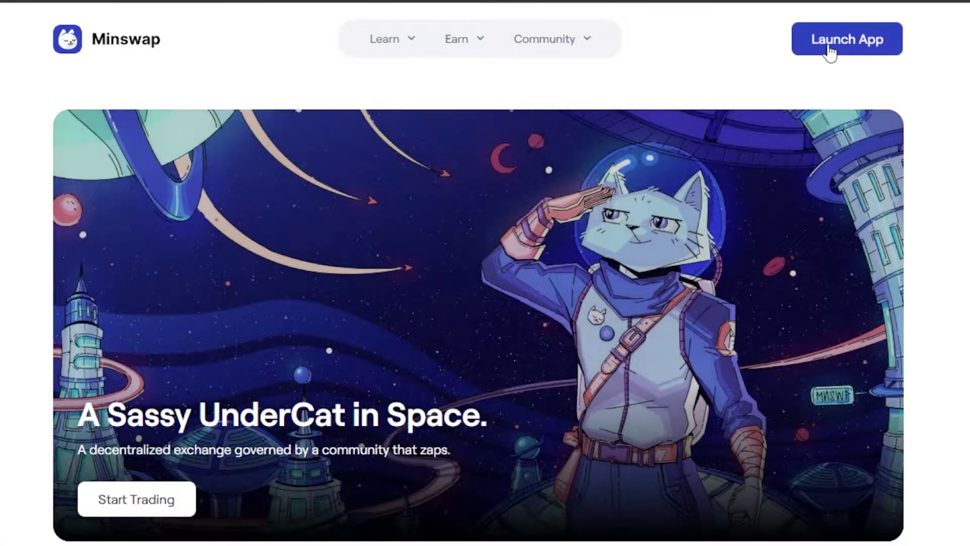
- Launch the Minswap app and go to the Trade swap page with the ADA-MIN chart
{"action": "left_click", "coordinate": [846, 48]}
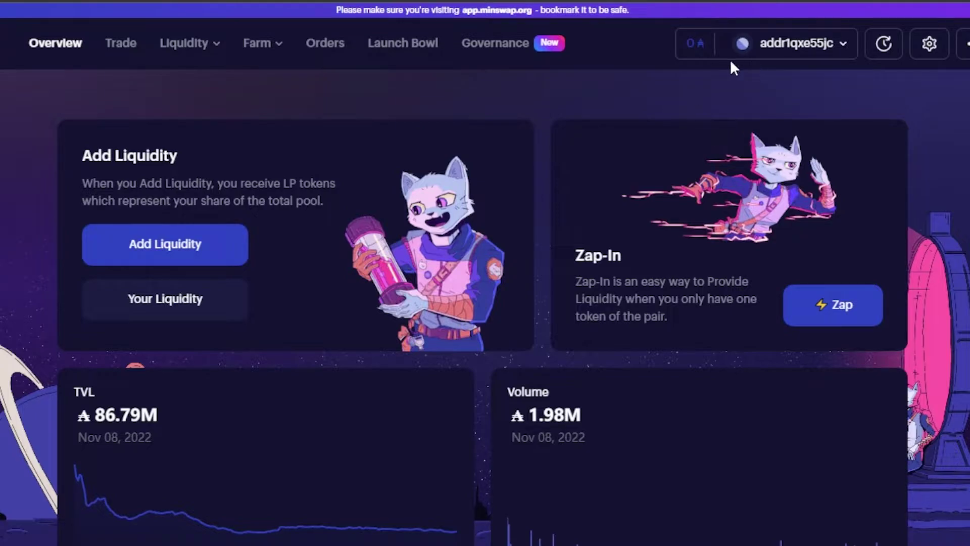
{"action": "left_click", "coordinate": [122, 51]}
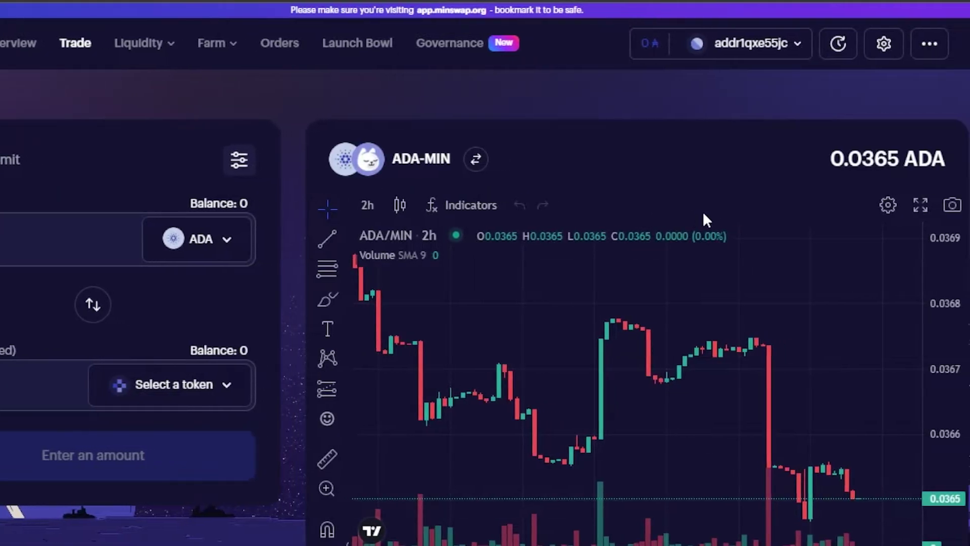
{"action": "scroll", "coordinate": [485, 304], "scroll_direction": "down", "scroll_amount": 2}
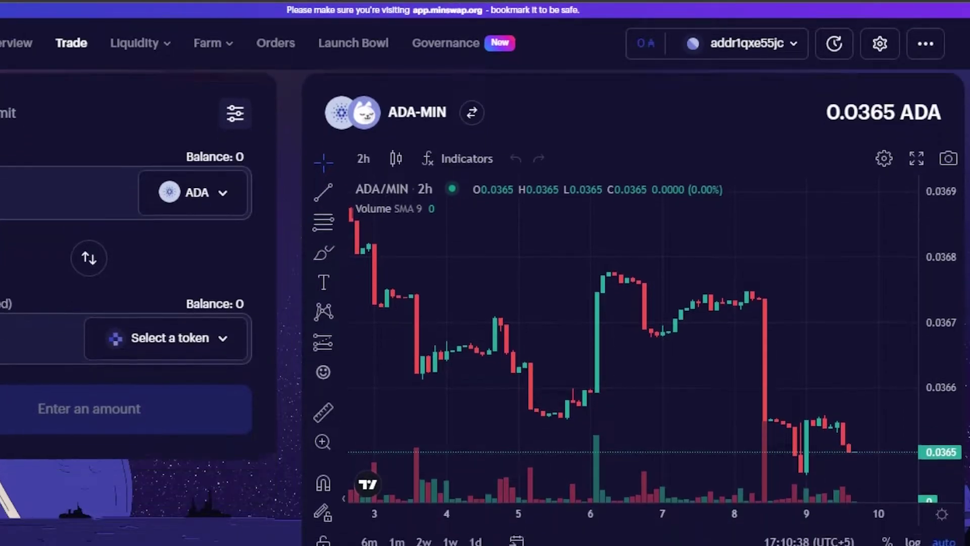
{"action": "scroll", "coordinate": [485, 303], "scroll_direction": "up", "scroll_amount": 1}
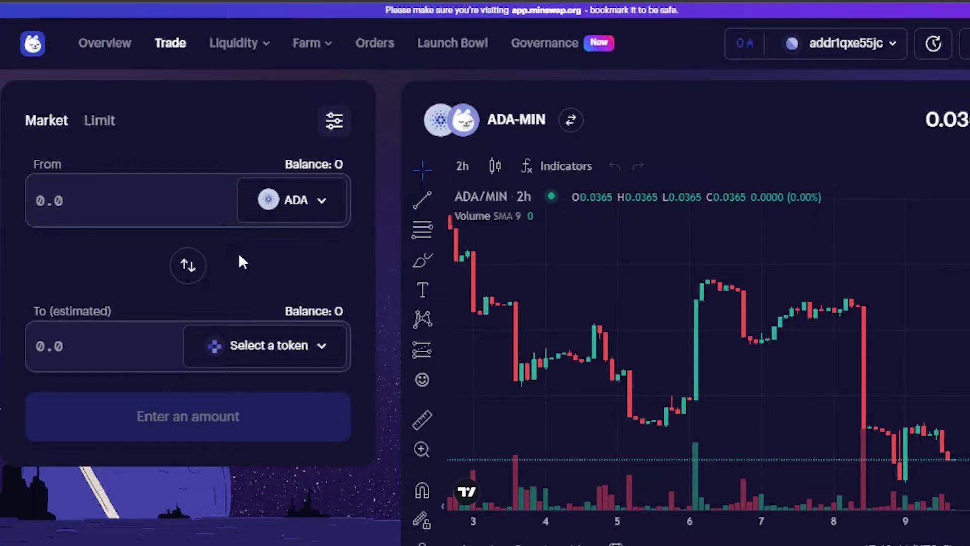
- Keep ADA as the From token and pick MIN as the token to receive
{"action": "left_click", "coordinate": [318, 207]}
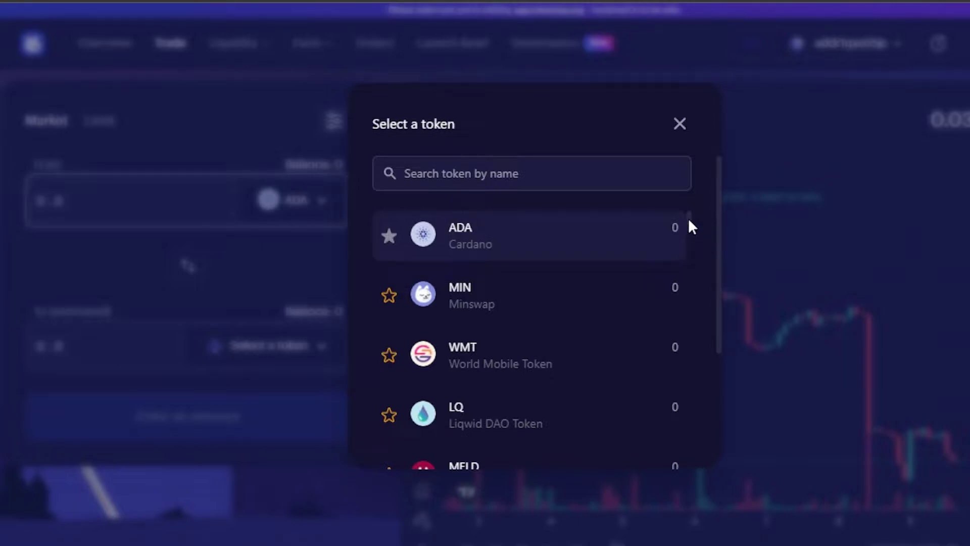
{"action": "mouse_move", "coordinate": [688, 217]}
{"action": "left_mouse_down"}
{"action": "mouse_move", "coordinate": [689, 238]}
{"action": "mouse_move", "coordinate": [688, 215]}
{"action": "left_mouse_up"}
{"action": "left_click", "coordinate": [681, 125]}
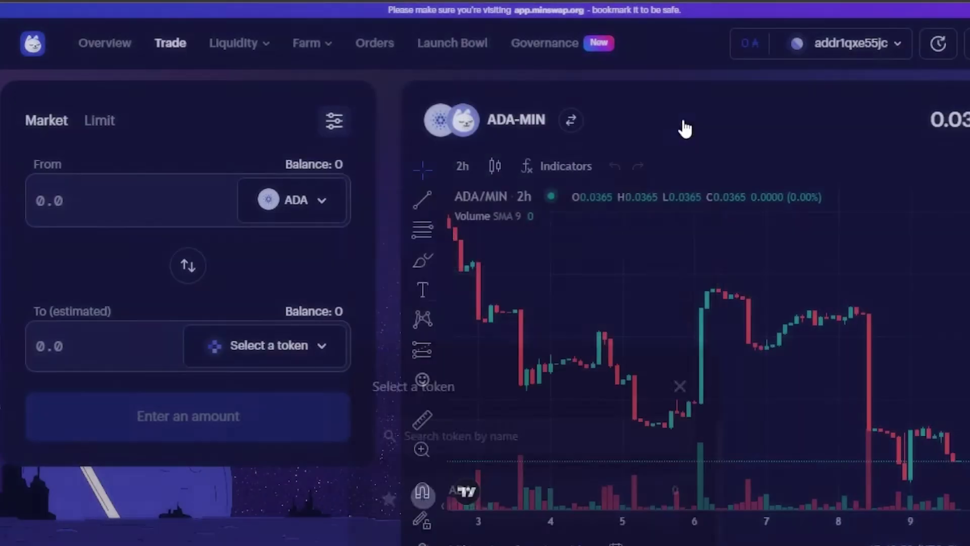
{"action": "left_click", "coordinate": [282, 347]}
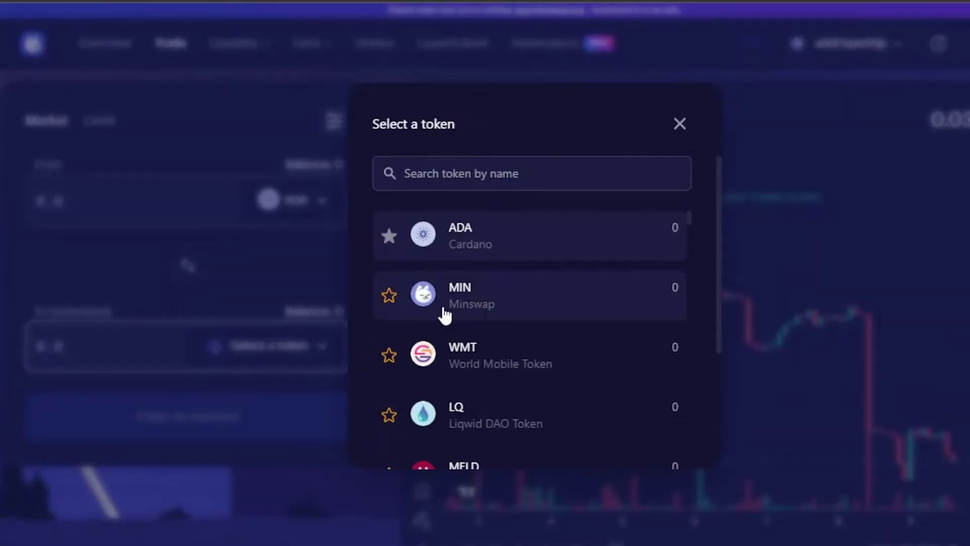
{"action": "left_click", "coordinate": [475, 306]}
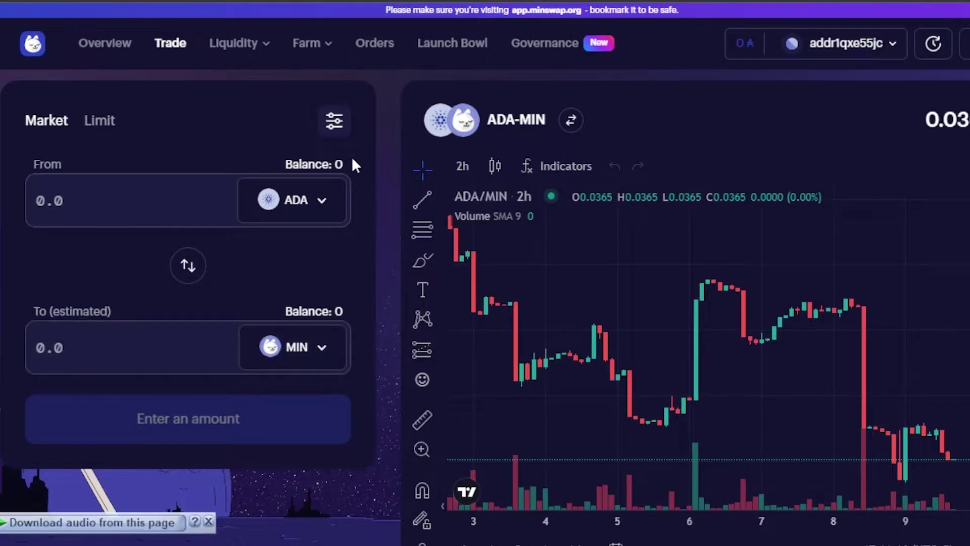
{"action": "left_click", "coordinate": [334, 126]}
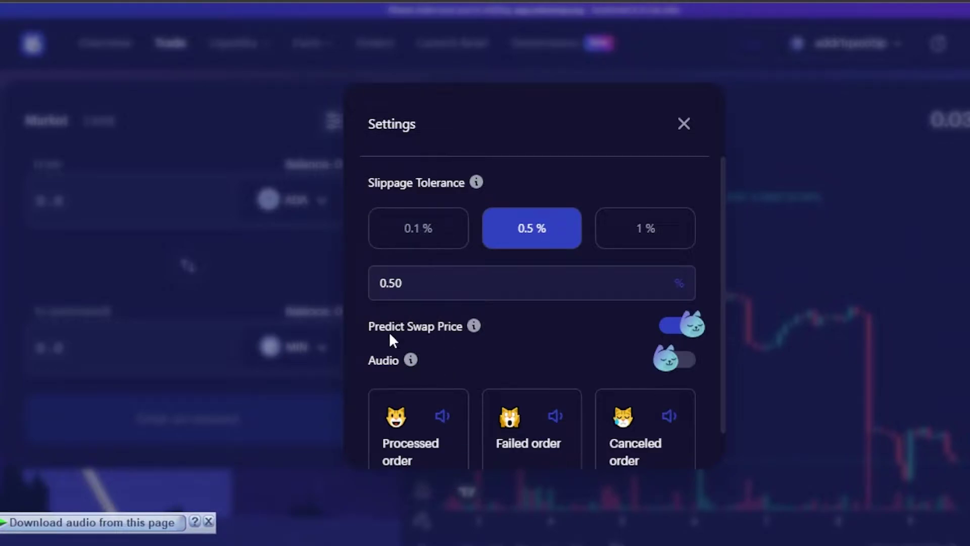
{"action": "left_click", "coordinate": [685, 127]}
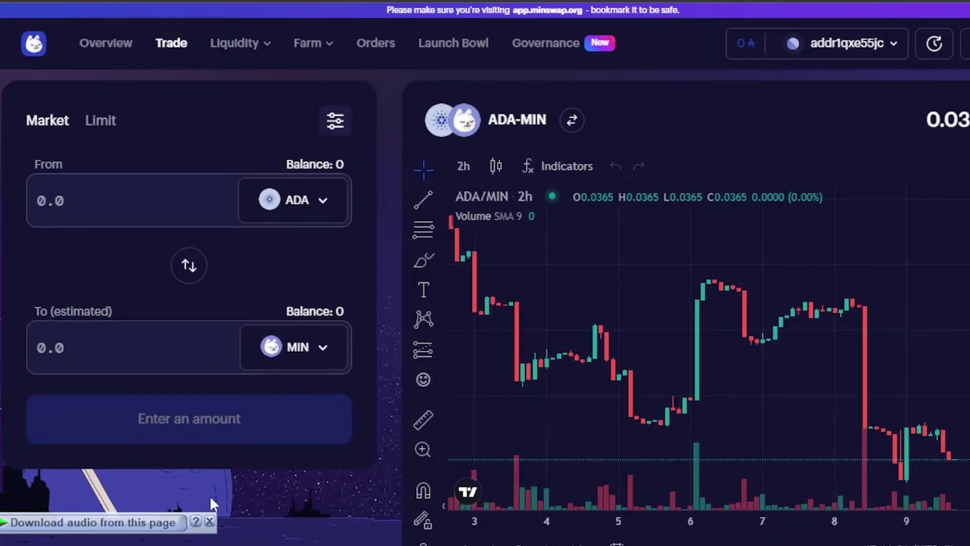
{"action": "left_click", "coordinate": [208, 521]}
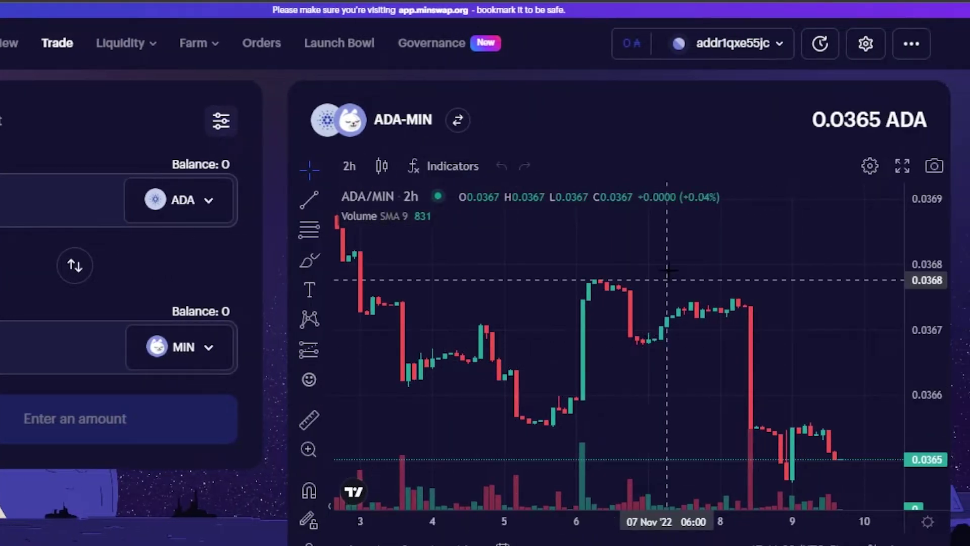
- Keep the ADA-MIN chart as candles and set its range to 1d
{"action": "left_click", "coordinate": [381, 166]}
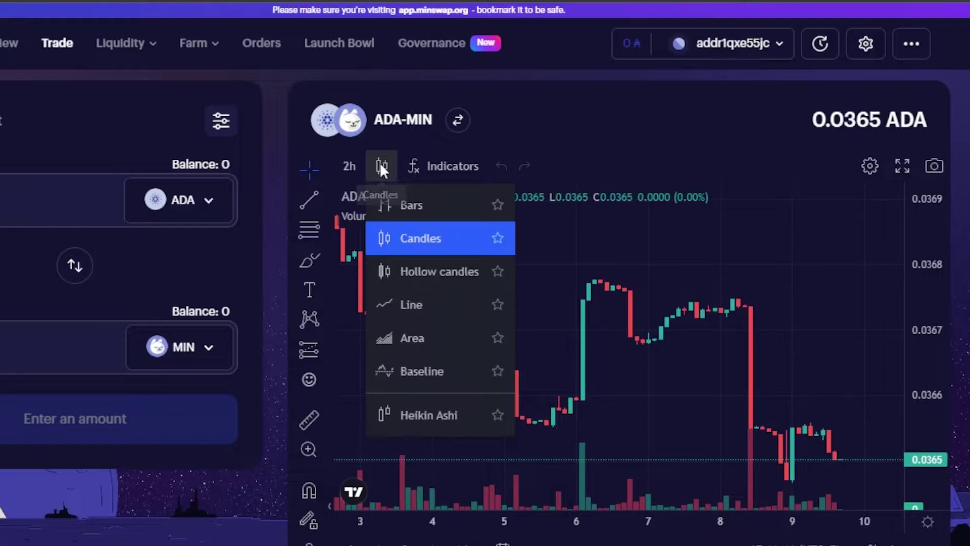
{"action": "left_click", "coordinate": [429, 247]}
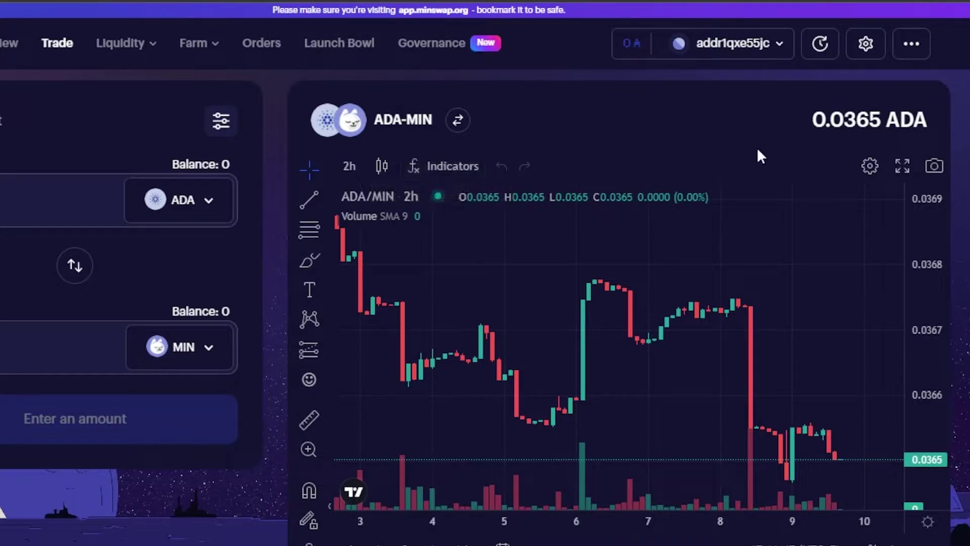
{"action": "left_click_drag", "start_coordinate": [815, 119], "coordinate": [926, 118]}
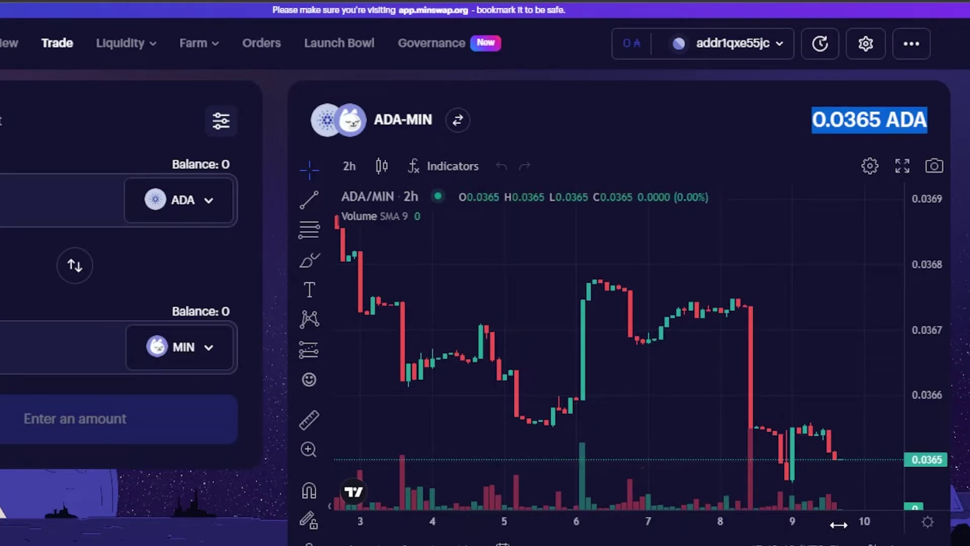
{"action": "scroll", "coordinate": [354, 531], "scroll_direction": "down", "scroll_amount": 1}
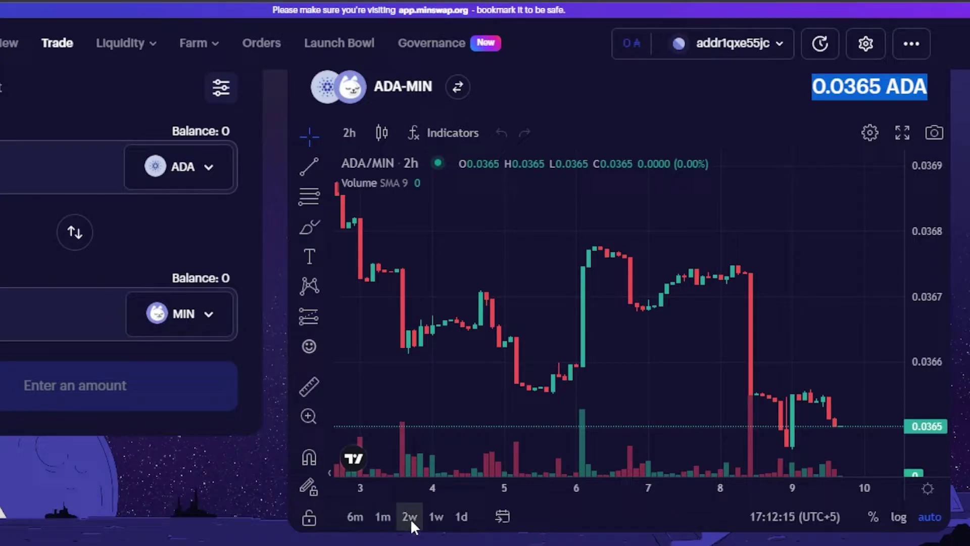
{"action": "left_click", "coordinate": [465, 522]}
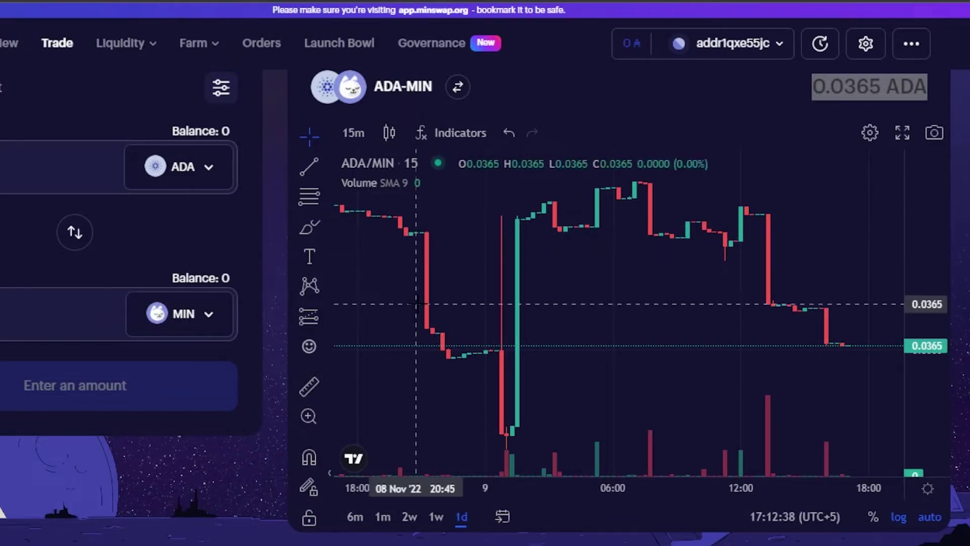
- Enter 100 ADA to swap and check the estimate of about 2,731.37 MIN
{"action": "left_click", "coordinate": [30, 167]}
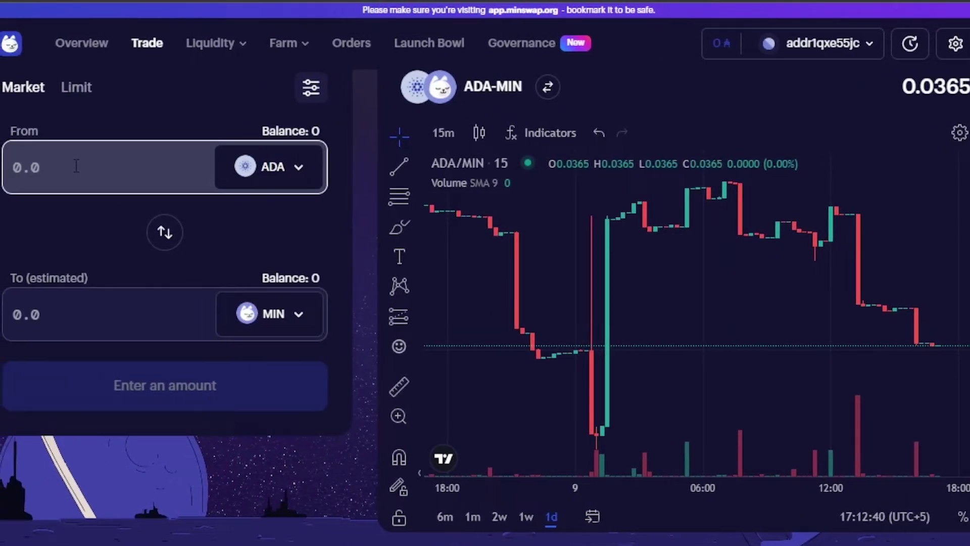
{"action": "type", "text": "1"}
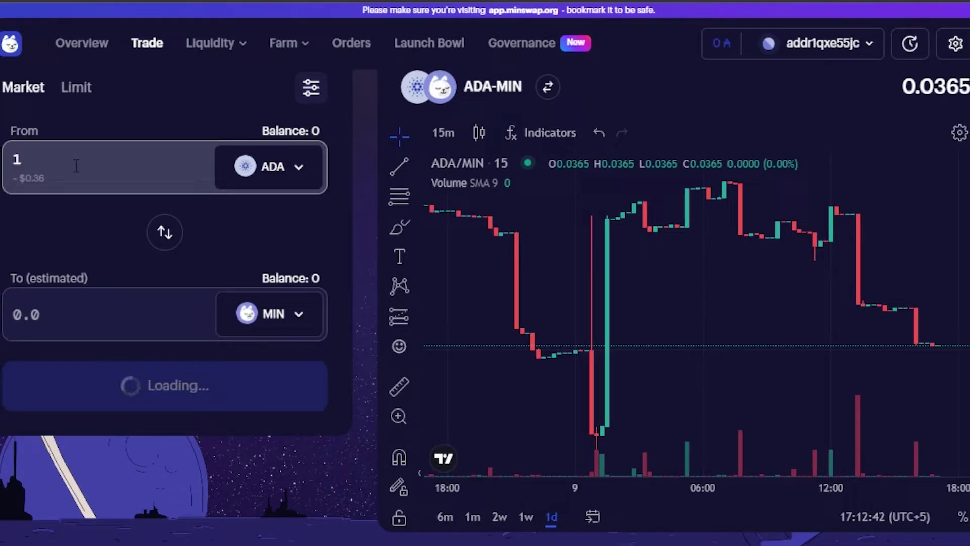
{"action": "type", "text": "0"}
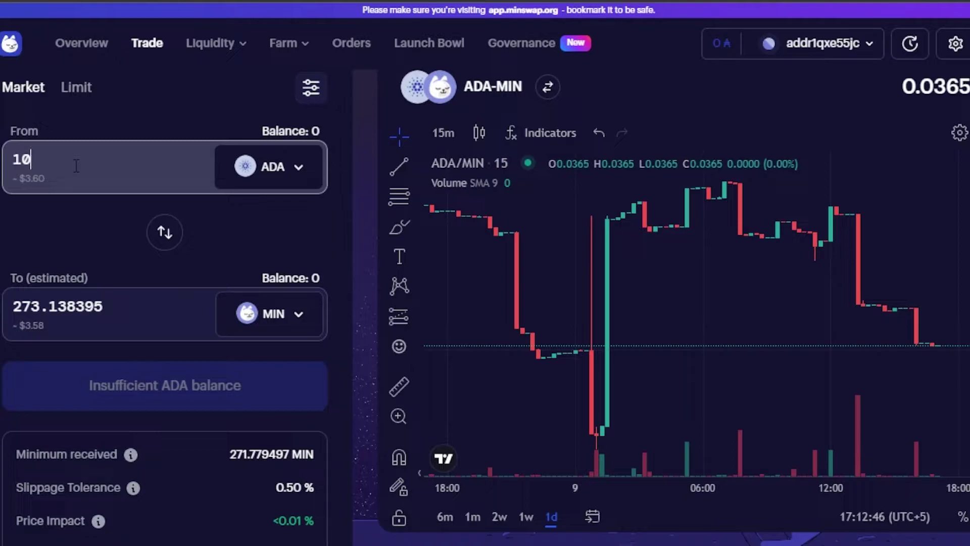
{"action": "type", "text": "0"}
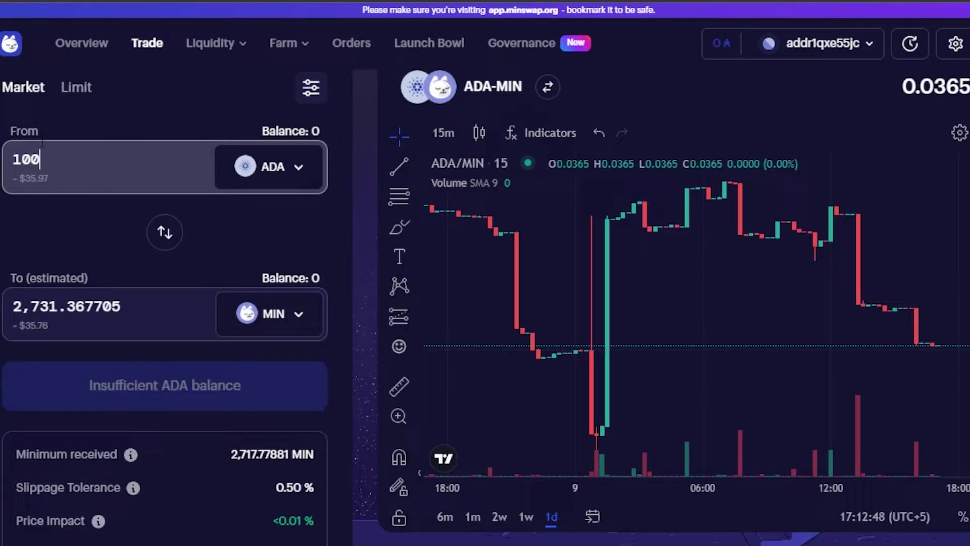
{"action": "left_click_drag", "start_coordinate": [19, 178], "coordinate": [41, 180]}
{"action": "left_click", "coordinate": [51, 180]}
{"action": "left_click", "coordinate": [13, 307]}
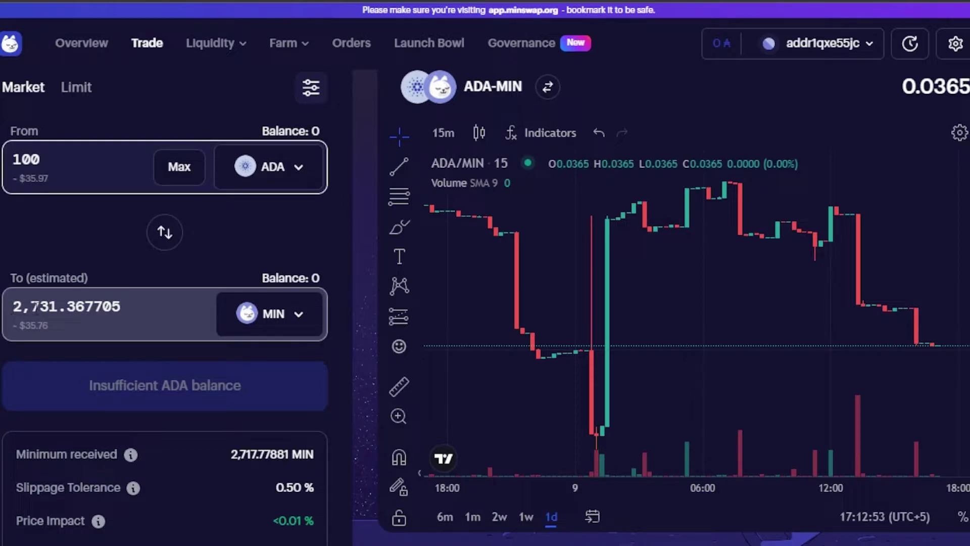
{"action": "left_click", "coordinate": [116, 310]}
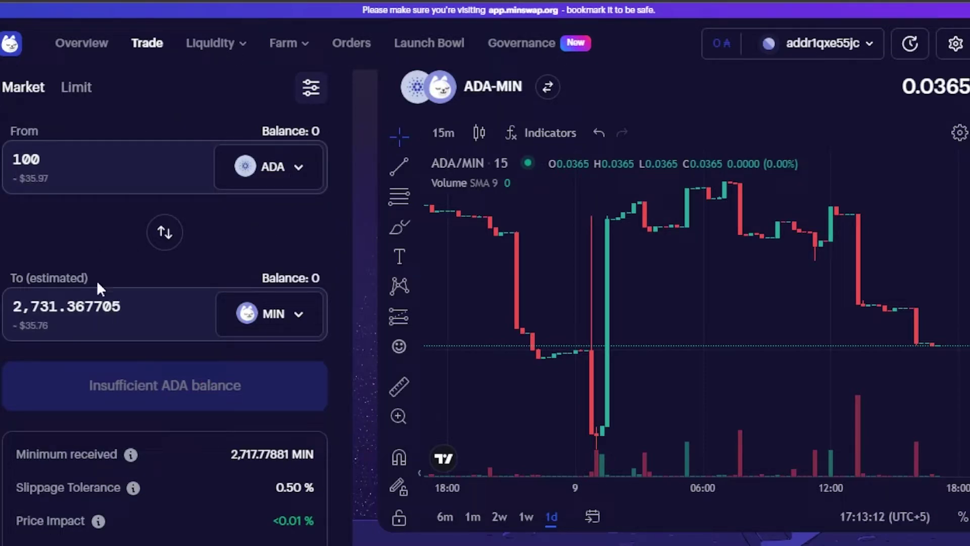
- Switch to a limit order, dismiss its introduction, and review the 0.03661 ADA-per-MIN form
{"action": "left_click", "coordinate": [70, 93]}
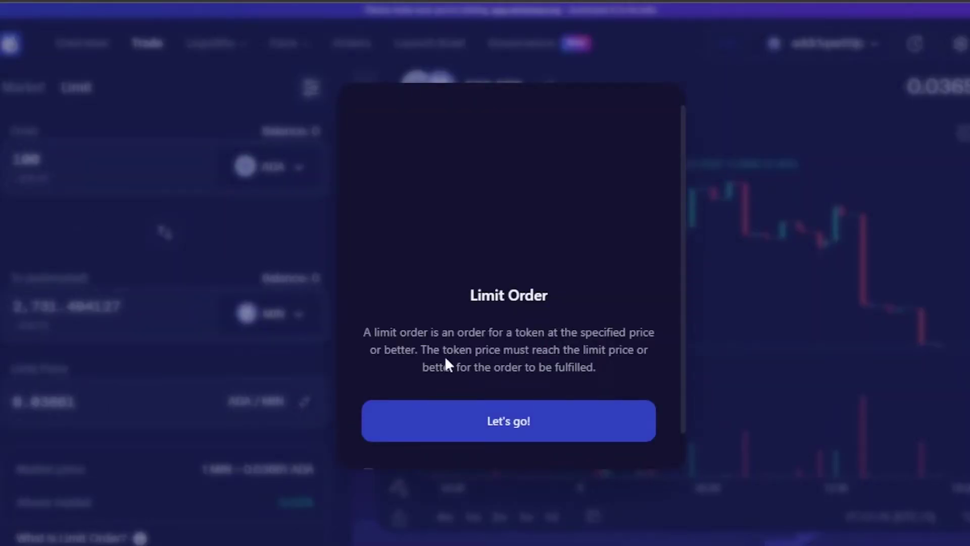
{"action": "left_click", "coordinate": [490, 414]}
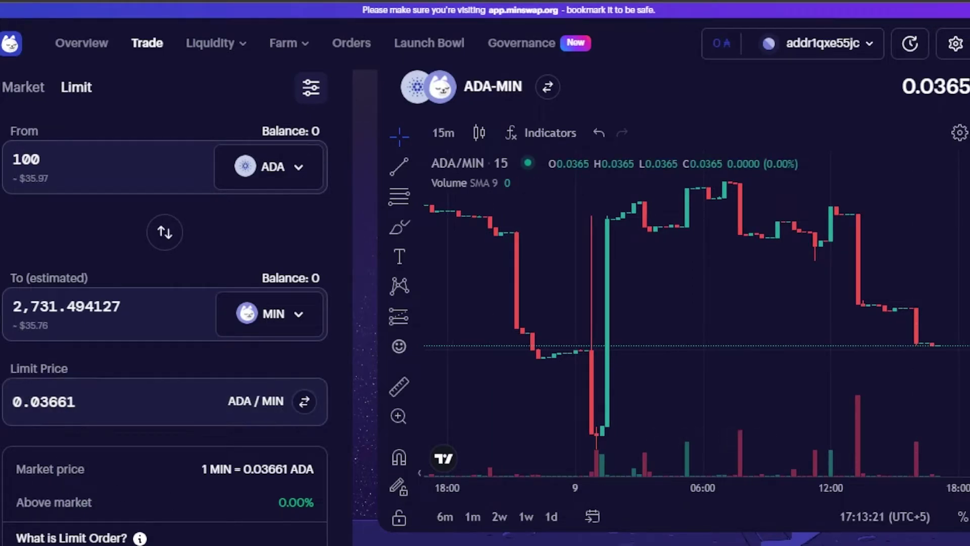
{"action": "scroll", "coordinate": [485, 303], "scroll_direction": "up", "scroll_amount": 2}
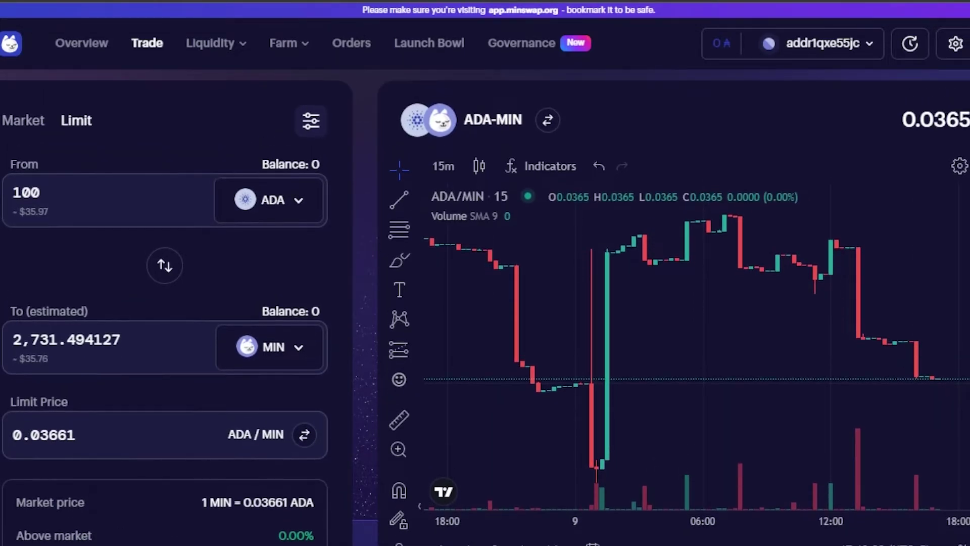
{"action": "scroll", "coordinate": [485, 303], "scroll_direction": "down", "scroll_amount": 5}
{"action": "scroll", "coordinate": [485, 303], "scroll_direction": "down", "scroll_amount": 5}
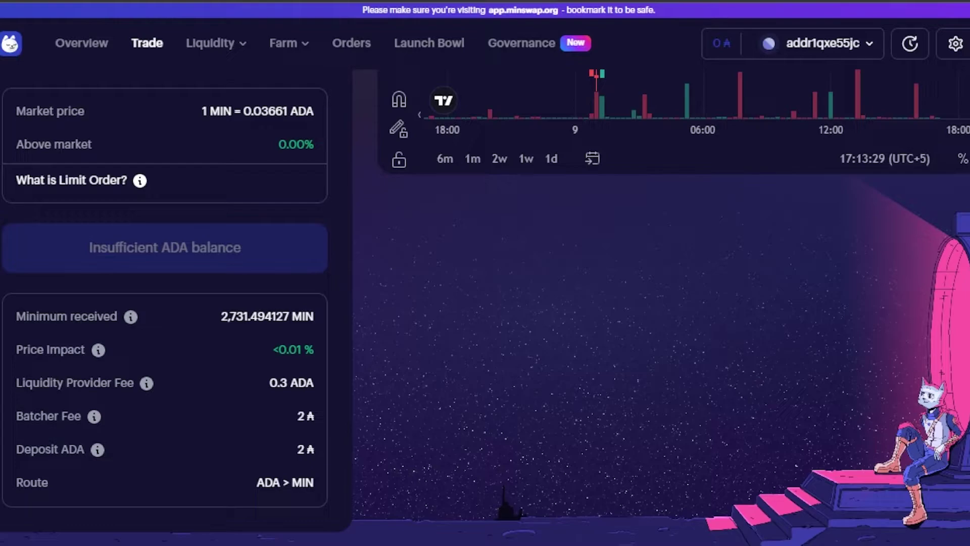
{"action": "scroll", "coordinate": [485, 304], "scroll_direction": "up", "scroll_amount": 1}
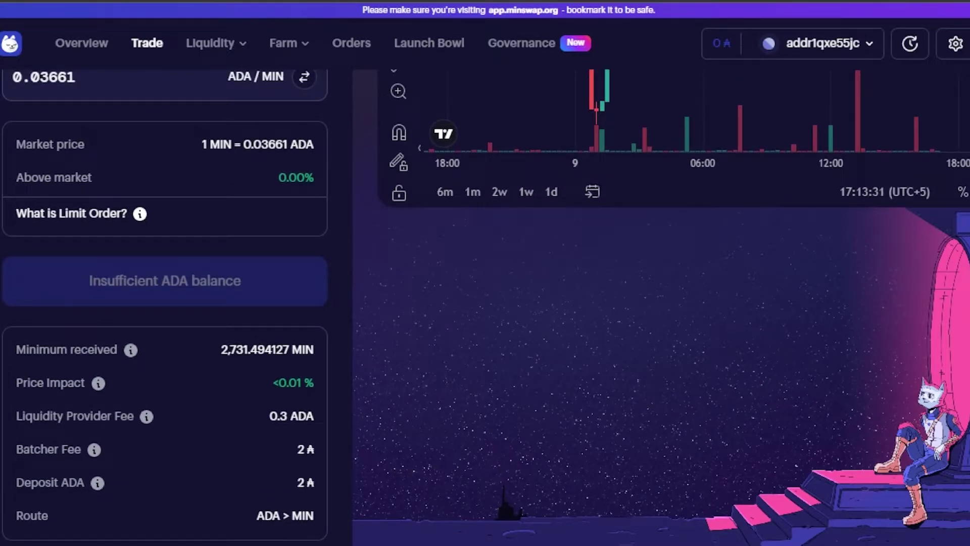
{"action": "scroll", "coordinate": [485, 303], "scroll_direction": "up", "scroll_amount": 10}
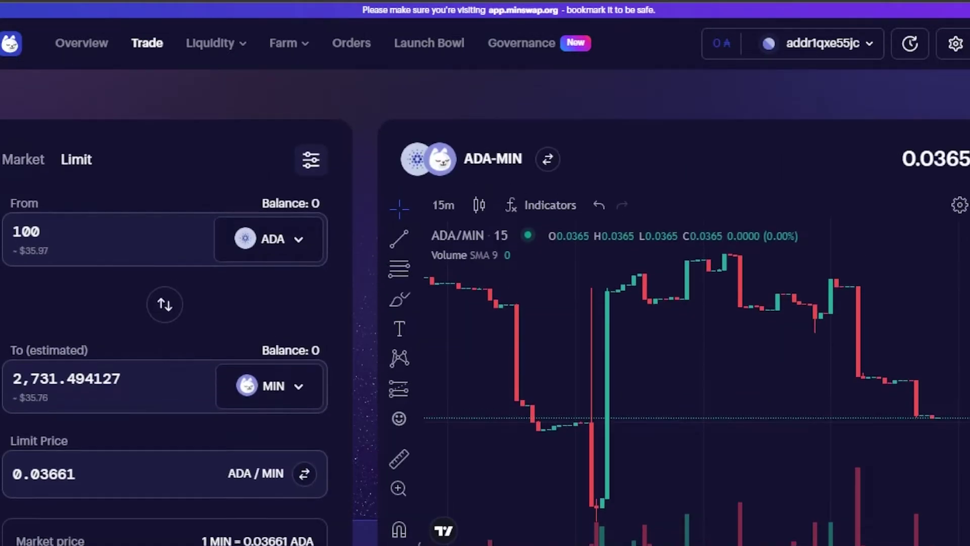
{"action": "scroll", "coordinate": [485, 303], "scroll_direction": "down", "scroll_amount": 10}
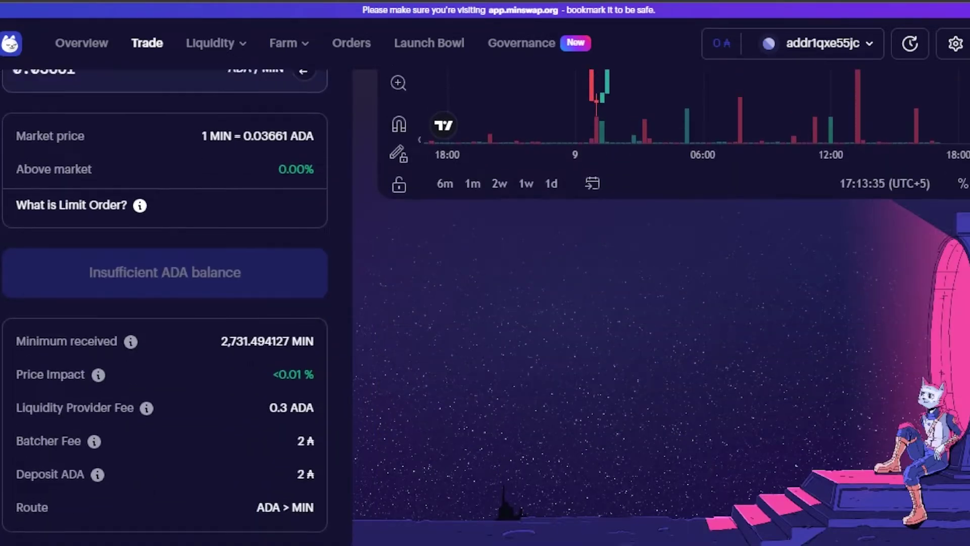
{"action": "scroll", "coordinate": [485, 303], "scroll_direction": "up", "scroll_amount": 10}
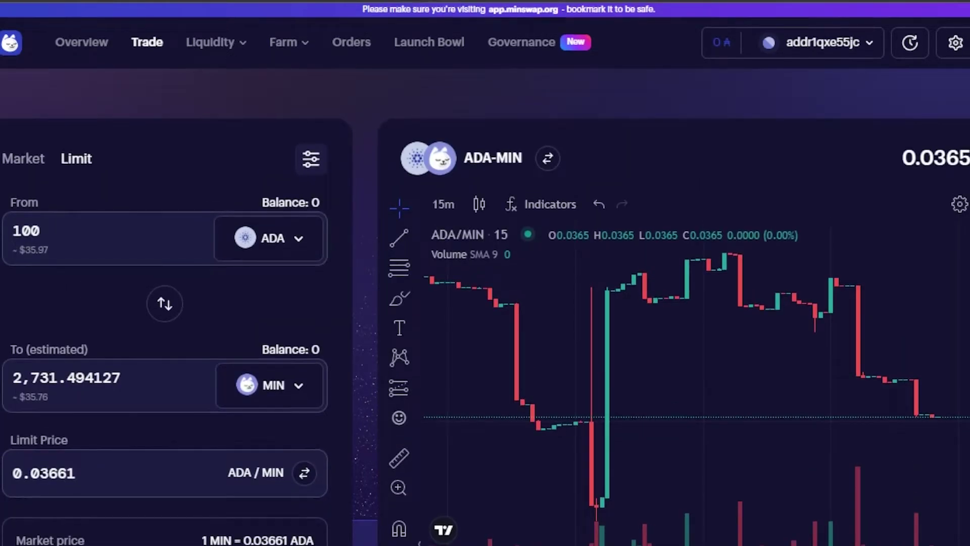
{"action": "scroll", "coordinate": [485, 303], "scroll_direction": "down", "scroll_amount": 10}
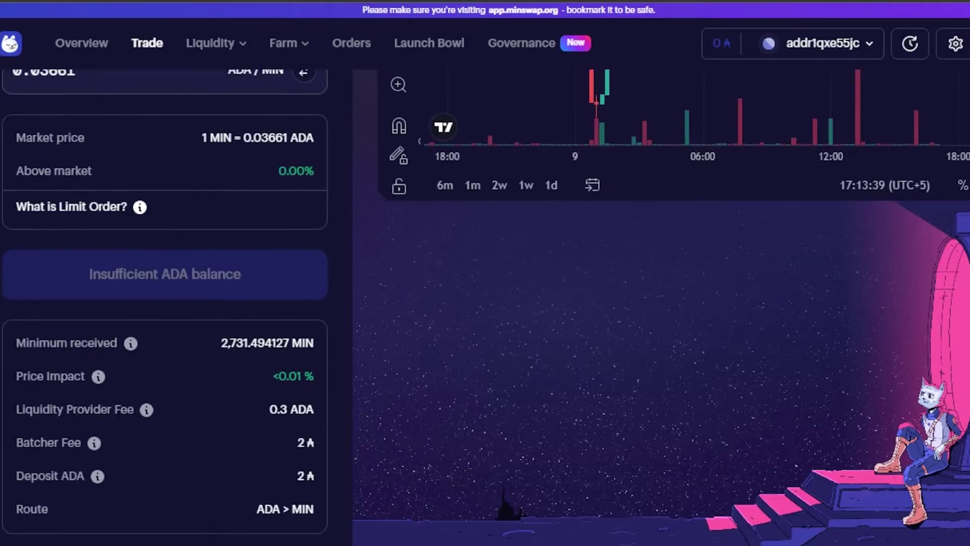
{"action": "scroll", "coordinate": [485, 303], "scroll_direction": "down", "scroll_amount": 1}
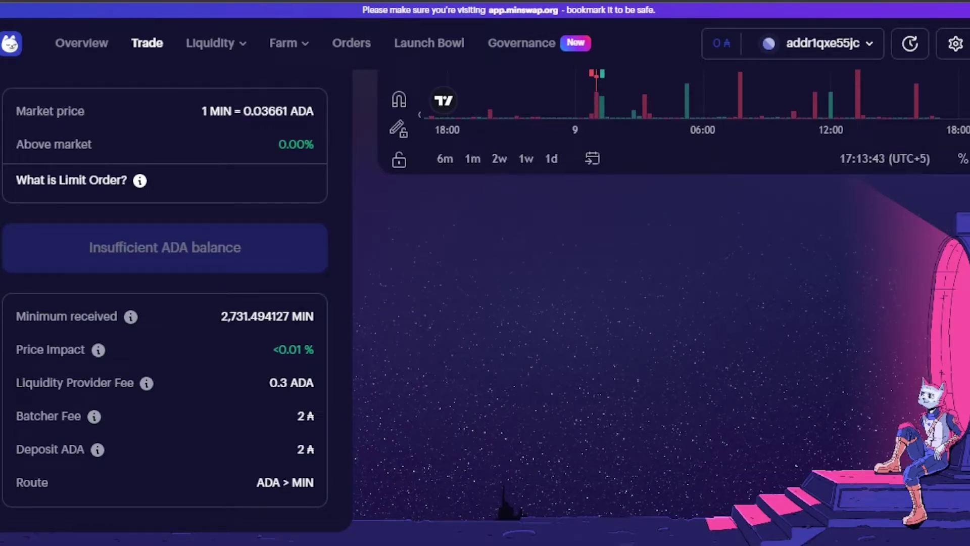
{"action": "scroll", "coordinate": [485, 303], "scroll_direction": "up", "scroll_amount": 10}
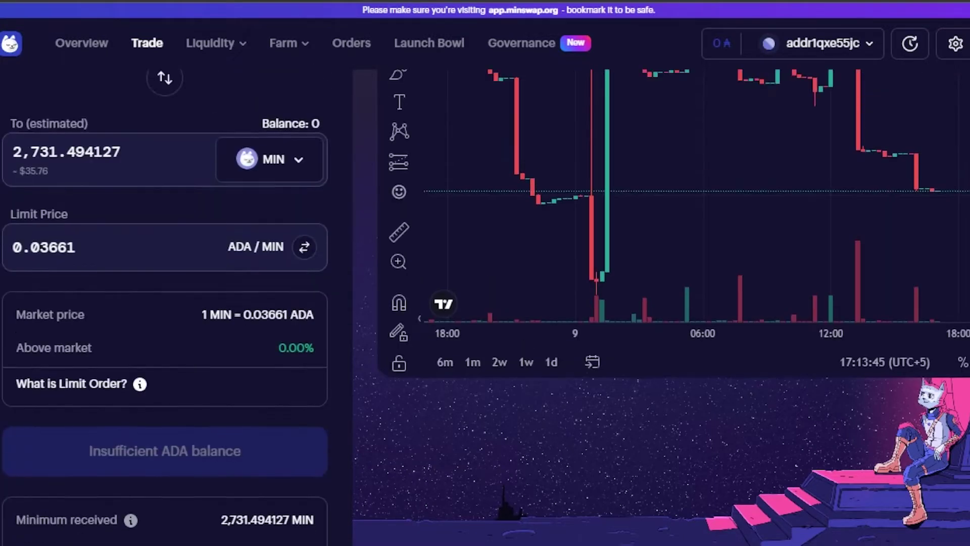
{"action": "scroll", "coordinate": [486, 304], "scroll_direction": "down", "scroll_amount": 3}
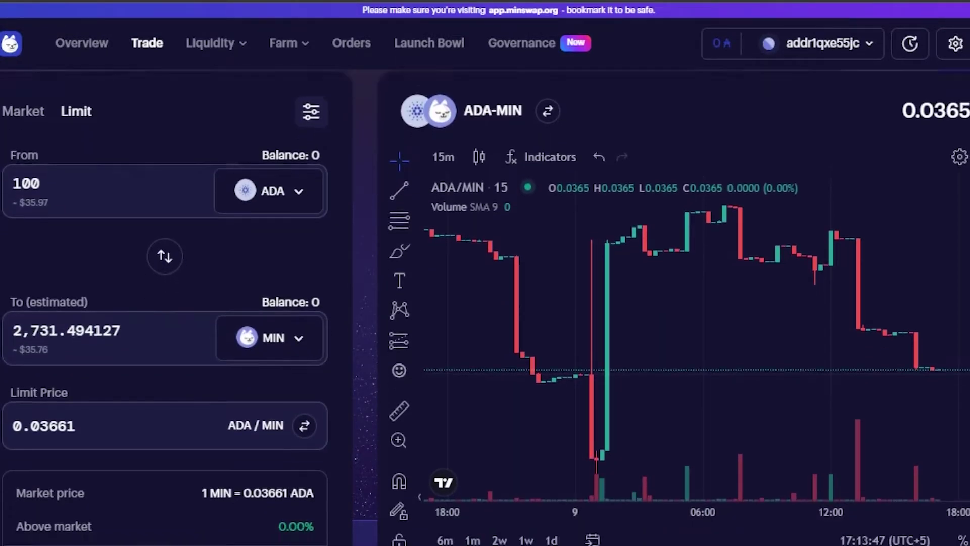
{"action": "scroll", "coordinate": [485, 303], "scroll_direction": "up", "scroll_amount": 1}
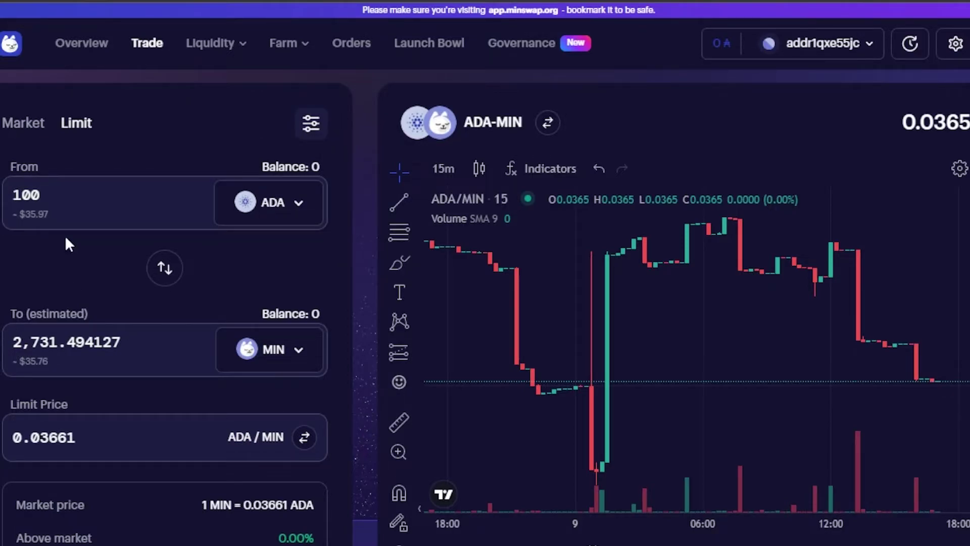
- Go to Add Liquidity and choose MIN as the first token and ADA as the second
{"action": "left_click", "coordinate": [224, 46]}
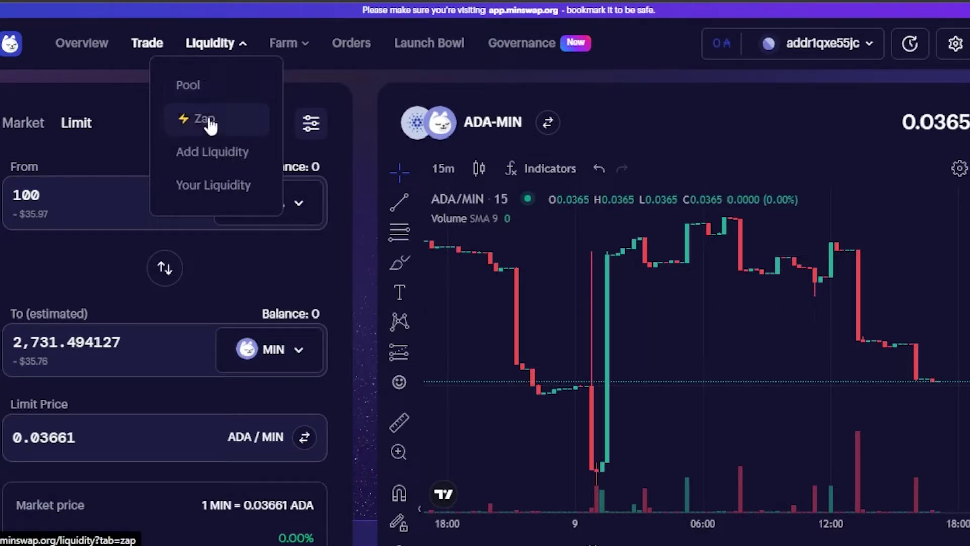
{"action": "left_click", "coordinate": [230, 152]}
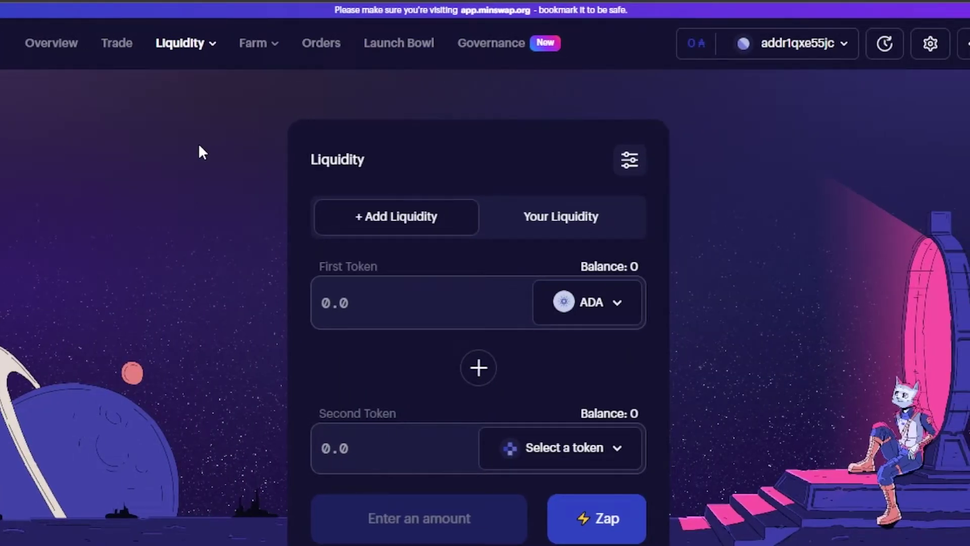
{"action": "scroll", "coordinate": [825, 333], "scroll_direction": "down", "scroll_amount": 2}
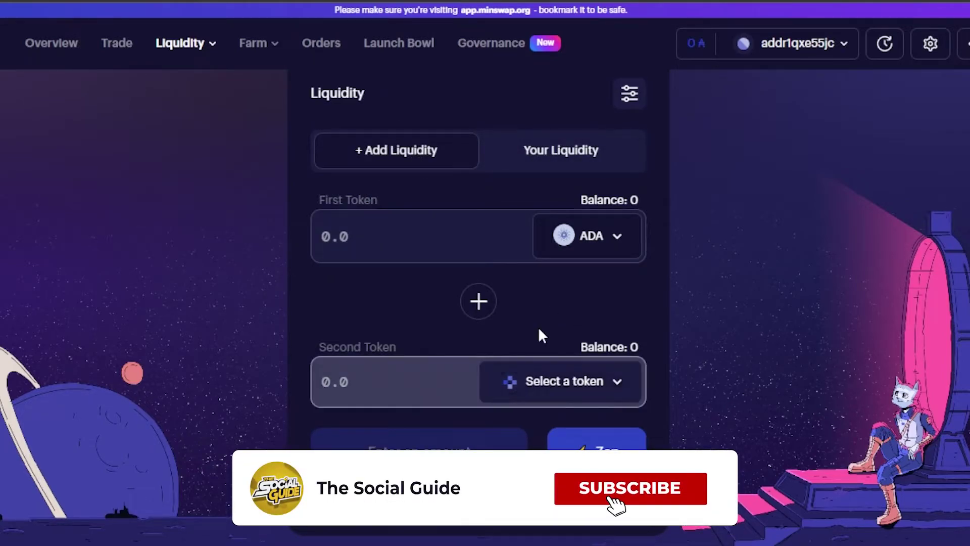
{"action": "left_click", "coordinate": [615, 239]}
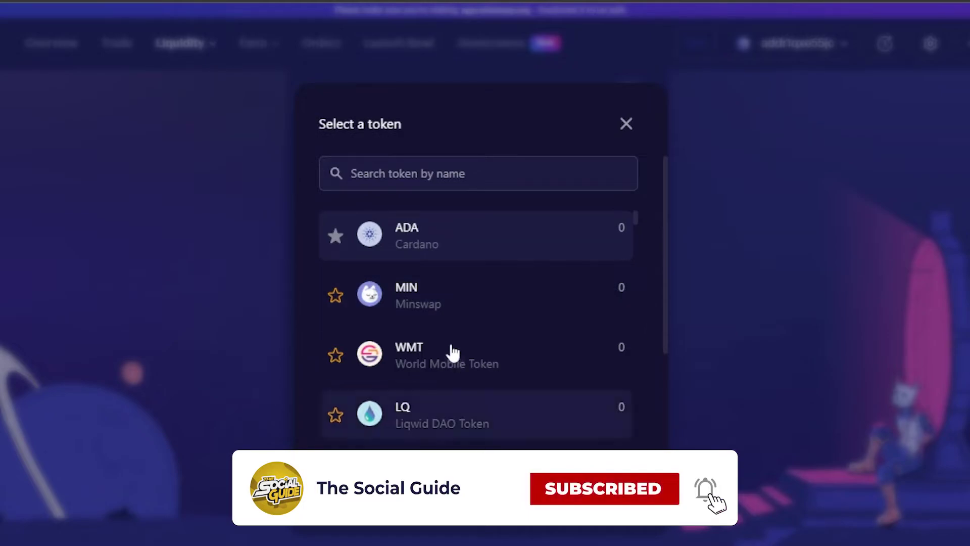
{"action": "left_click", "coordinate": [421, 298]}
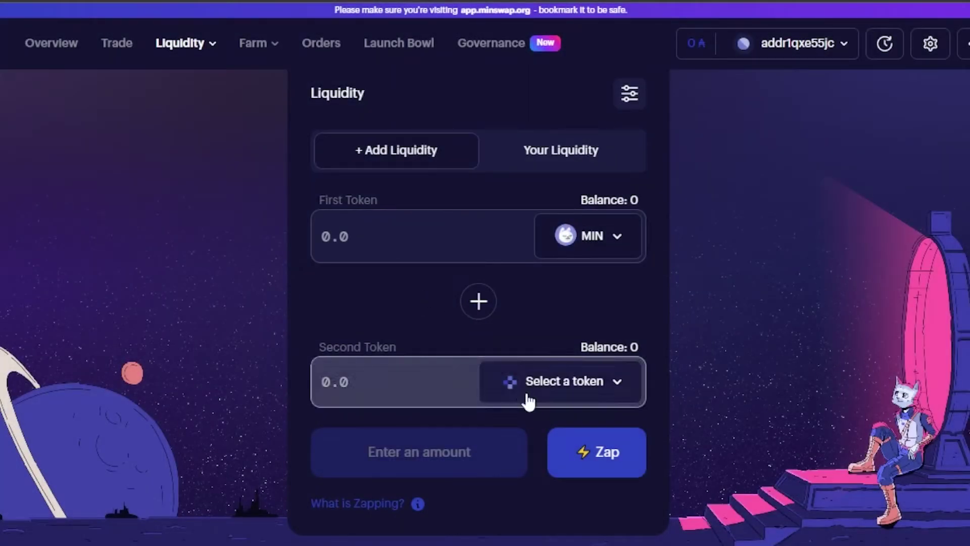
{"action": "left_click", "coordinate": [564, 387]}
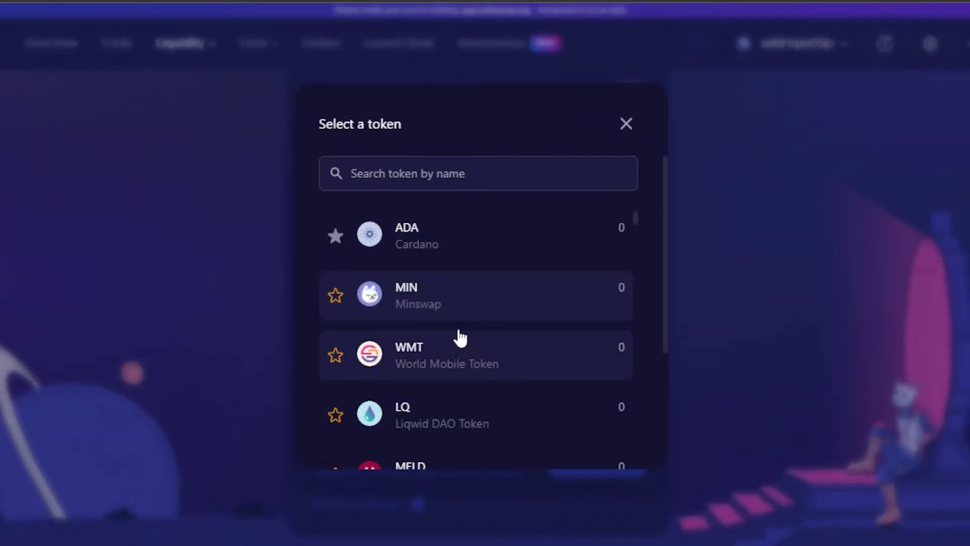
{"action": "left_click", "coordinate": [448, 254]}
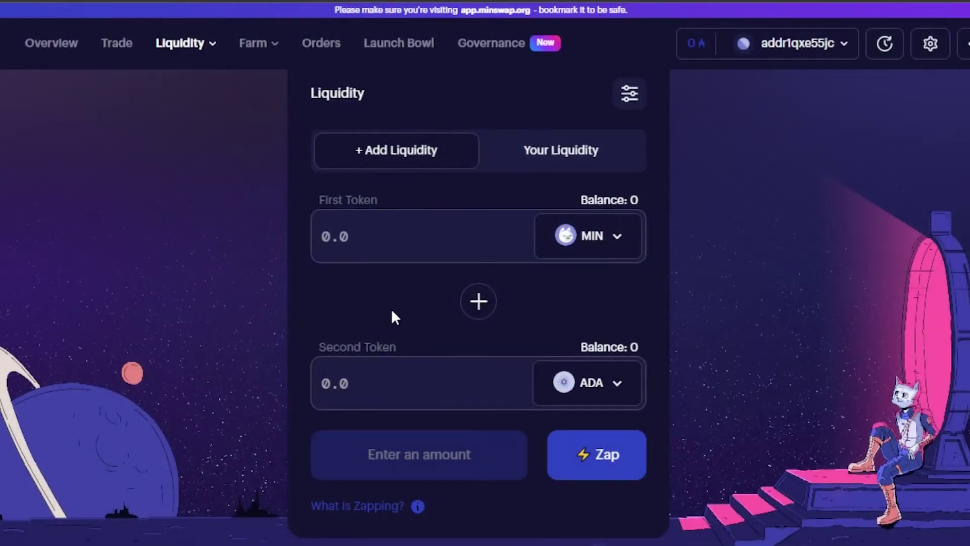
- Enter 1000 MIN as the first amount, then change it to 2,000 so ADA auto-fills
{"action": "left_click", "coordinate": [354, 244]}
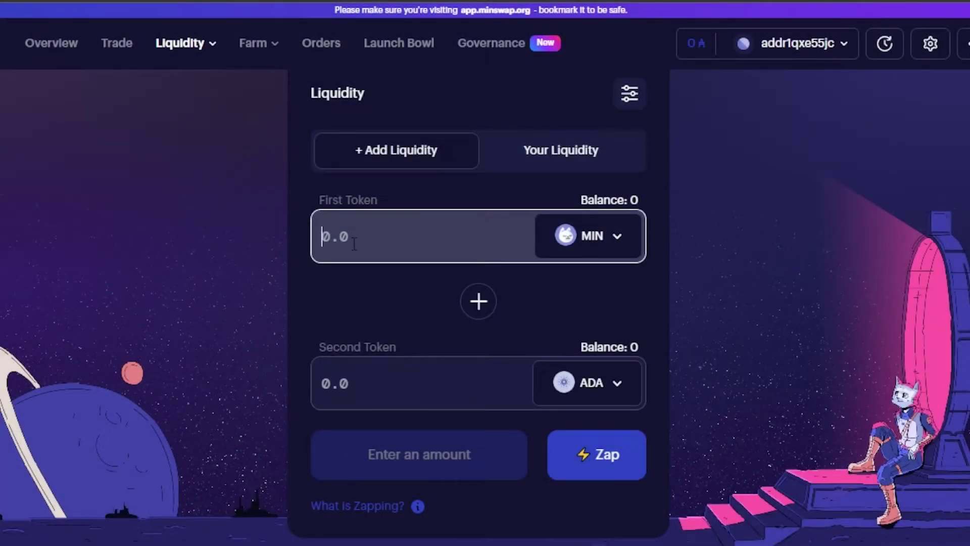
{"action": "type", "text": "1000"}
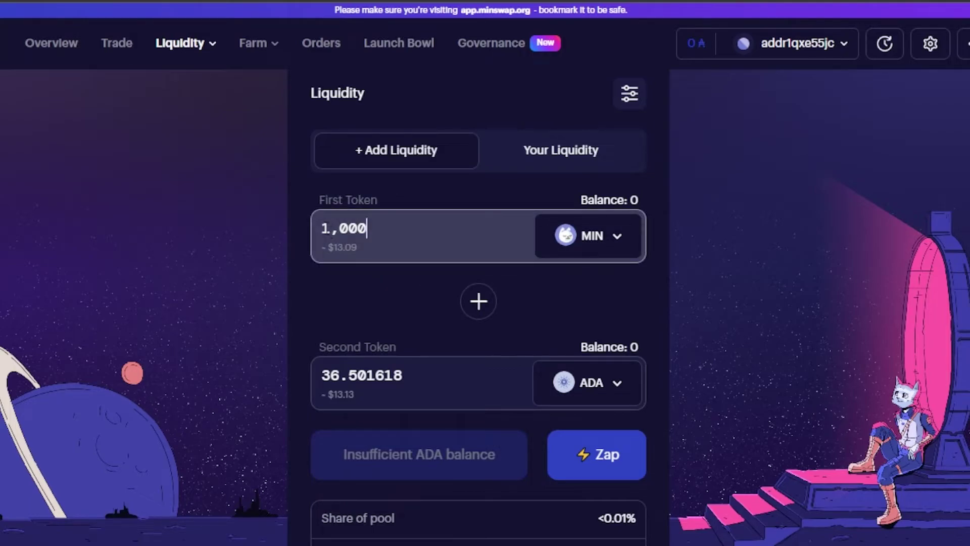
{"action": "left_click_drag", "start_coordinate": [326, 229], "coordinate": [373, 231]}
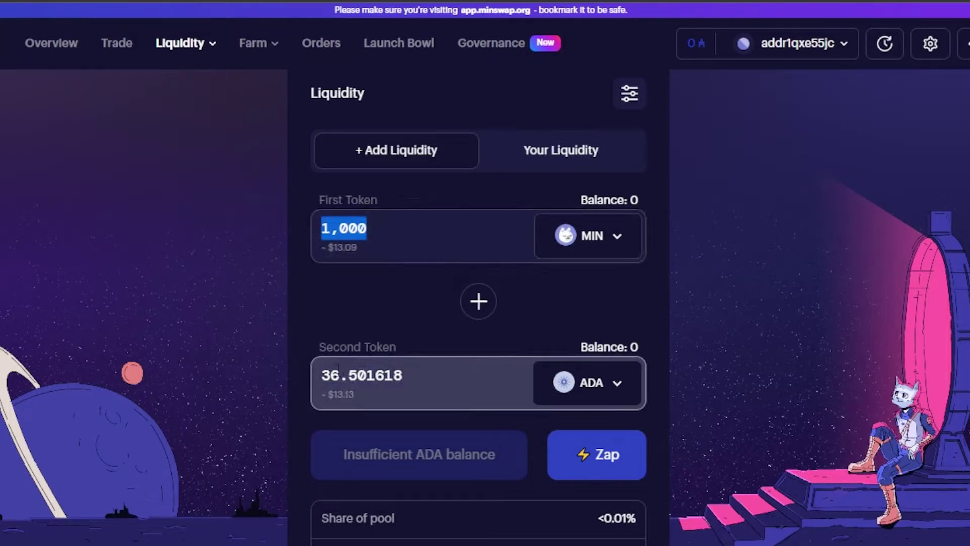
{"action": "left_click_drag", "start_coordinate": [326, 368], "coordinate": [419, 379]}
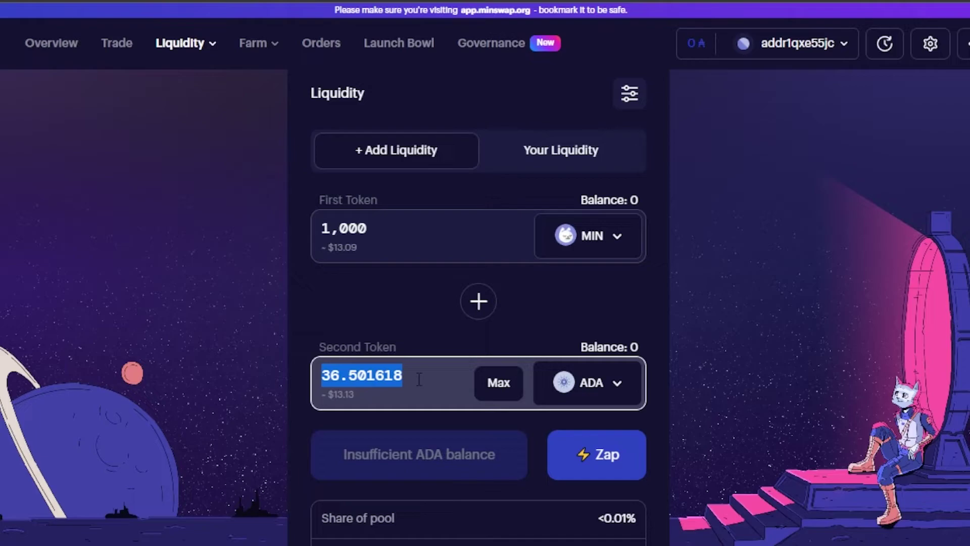
{"action": "left_click", "coordinate": [374, 227]}
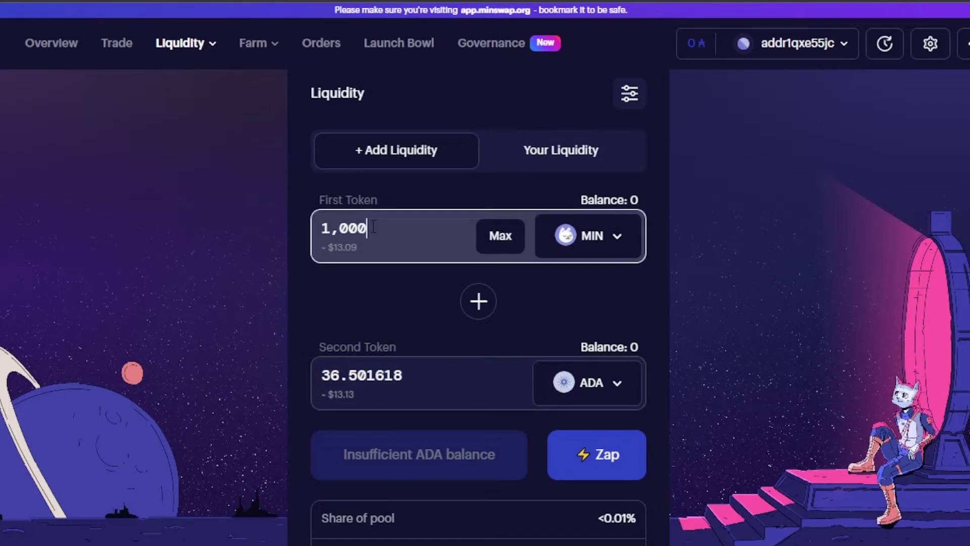
{"action": "left_click", "coordinate": [331, 228]}
{"action": "key", "text": "BackSpace"}
{"action": "type", "text": "2"}
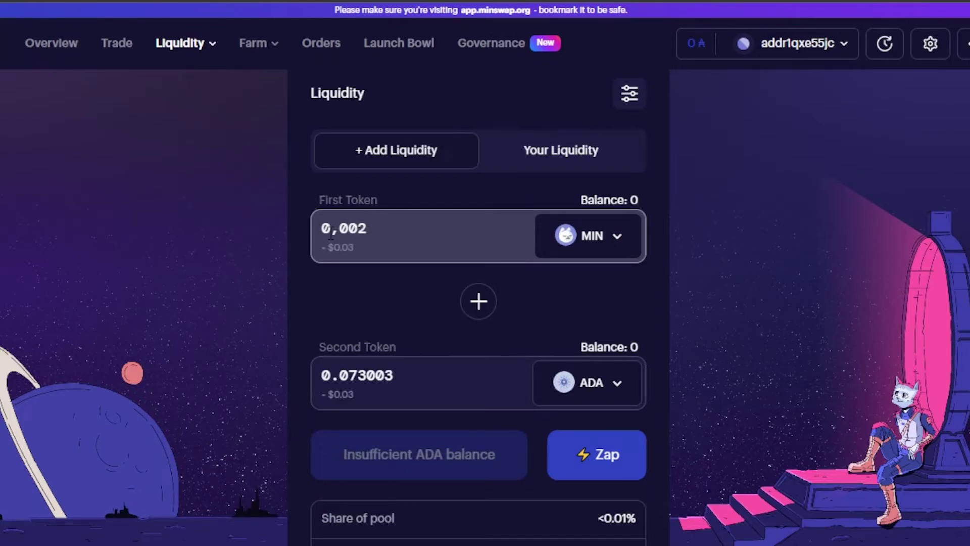
{"action": "type", "text": ",000"}
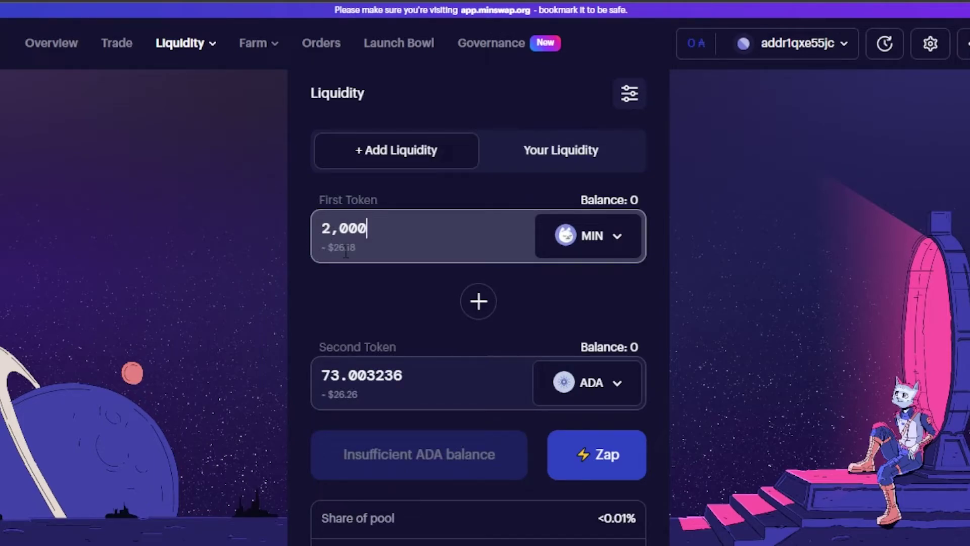
{"action": "left_click", "coordinate": [609, 457]}
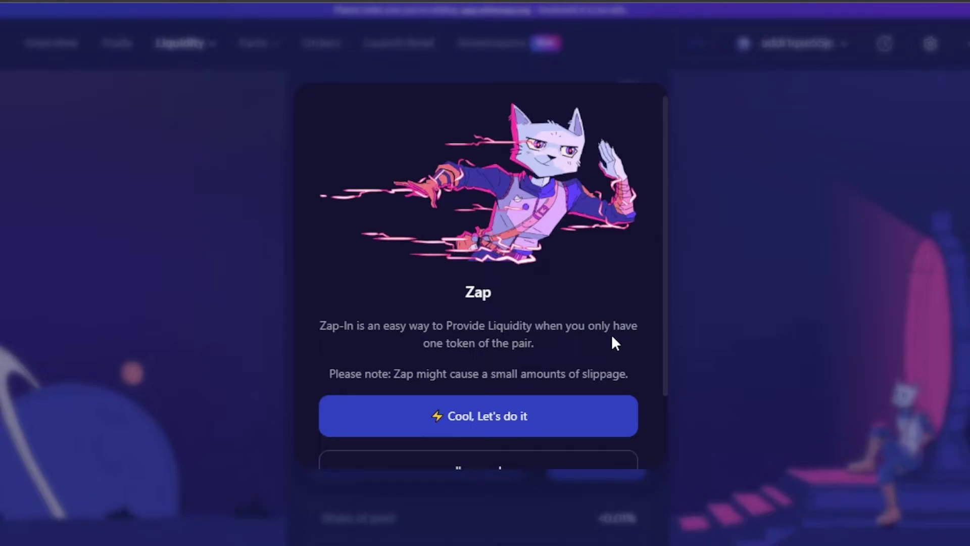
{"action": "left_click", "coordinate": [515, 457]}
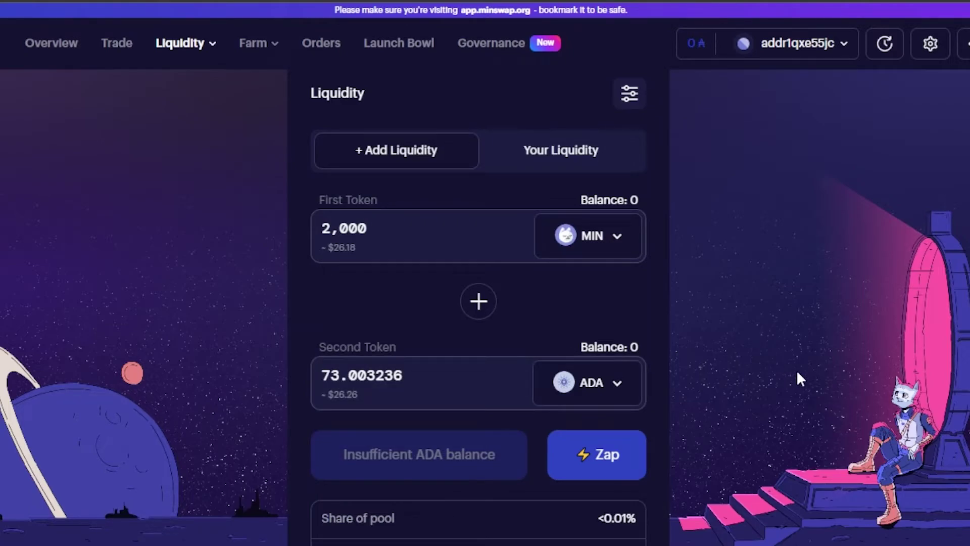
- Review the MIN-to-ADA rate below the 2,000 MIN / 73.003236 ADA liquidity form
{"action": "scroll", "coordinate": [660, 307], "scroll_direction": "down", "scroll_amount": 4}
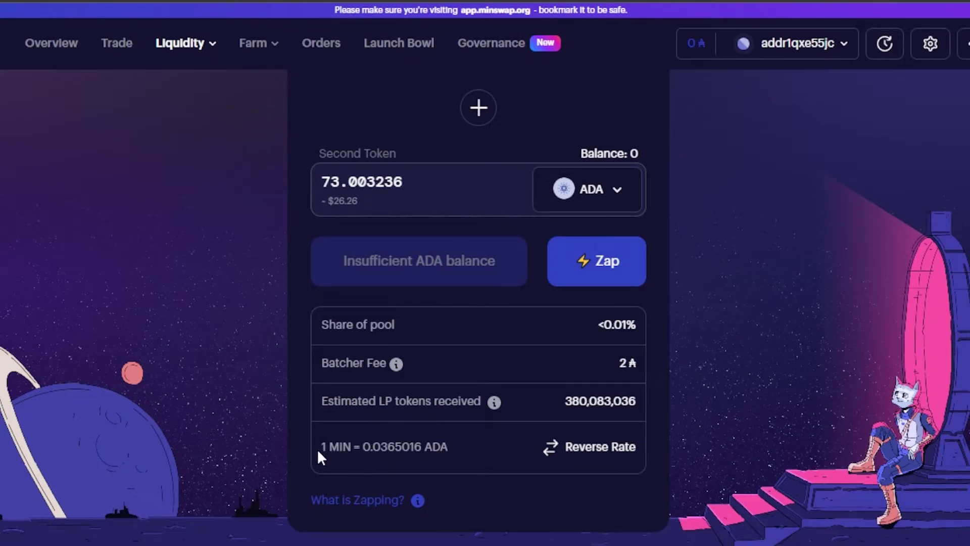
{"action": "left_click_drag", "start_coordinate": [318, 449], "coordinate": [451, 449]}
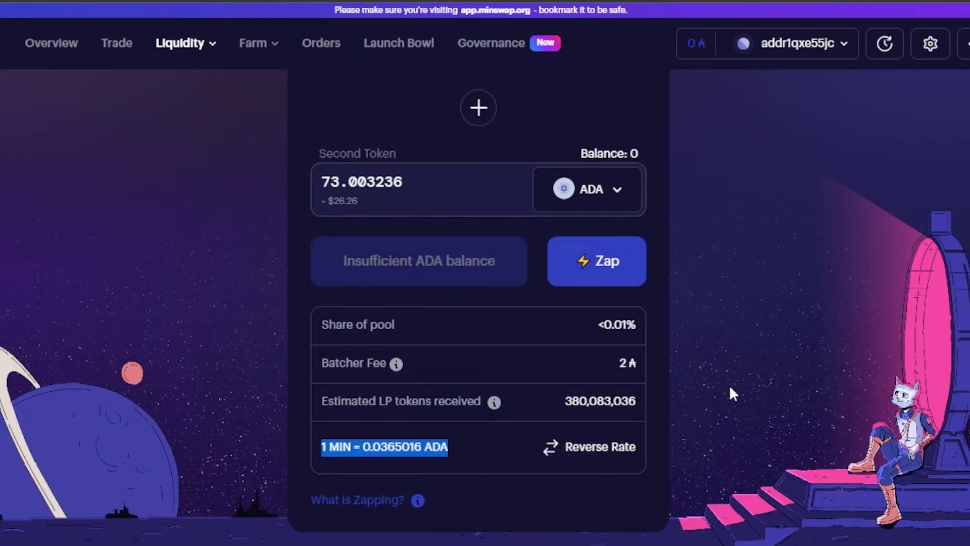
{"action": "scroll", "coordinate": [730, 389], "scroll_direction": "up", "scroll_amount": 5}
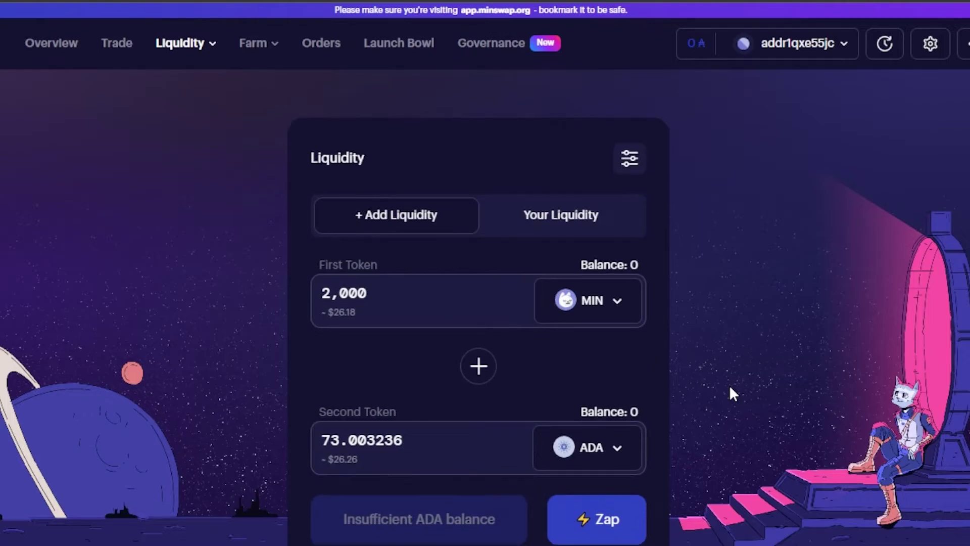
{"action": "scroll", "coordinate": [730, 389], "scroll_direction": "down", "scroll_amount": 5}
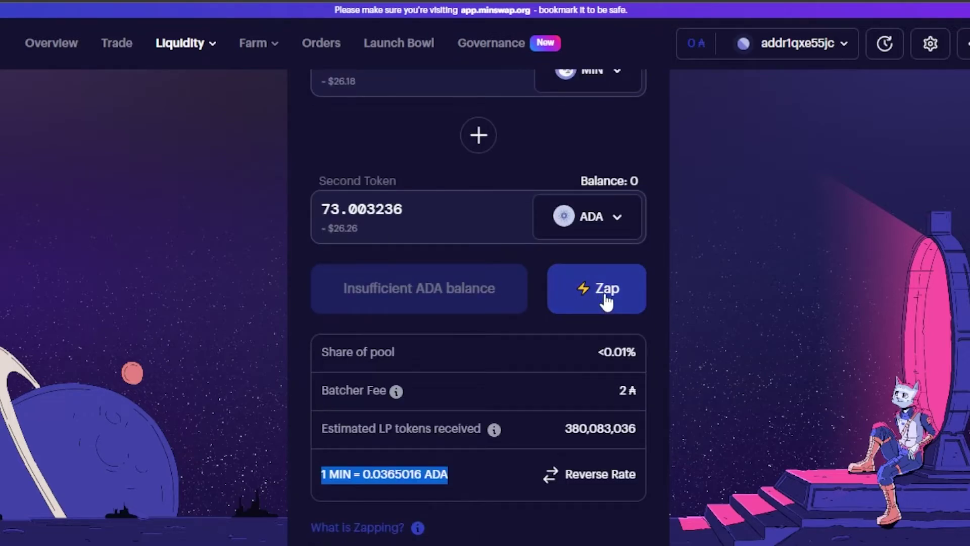
{"action": "scroll", "coordinate": [607, 302], "scroll_direction": "up", "scroll_amount": 5}
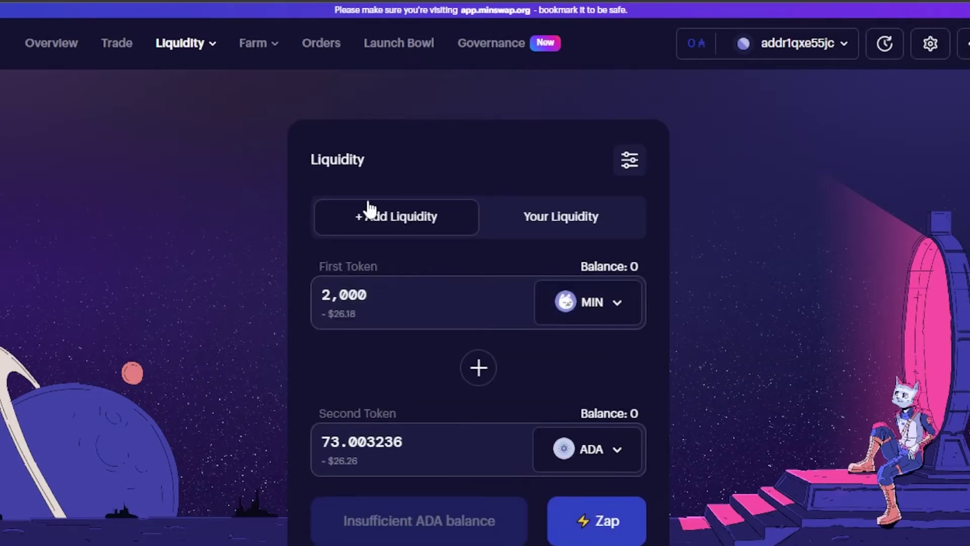
{"action": "left_click", "coordinate": [201, 53]}
- Open the Pool list and scroll from ADA-MIN at 30.16M ADA TVL down to ADA-YUMMI
{"action": "left_click", "coordinate": [171, 91]}
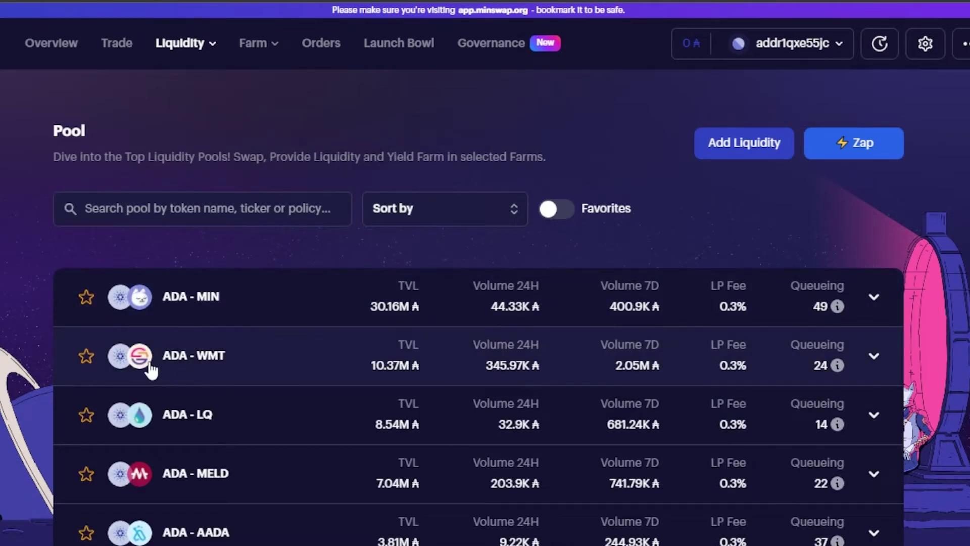
{"action": "mouse_move", "coordinate": [149, 366]}
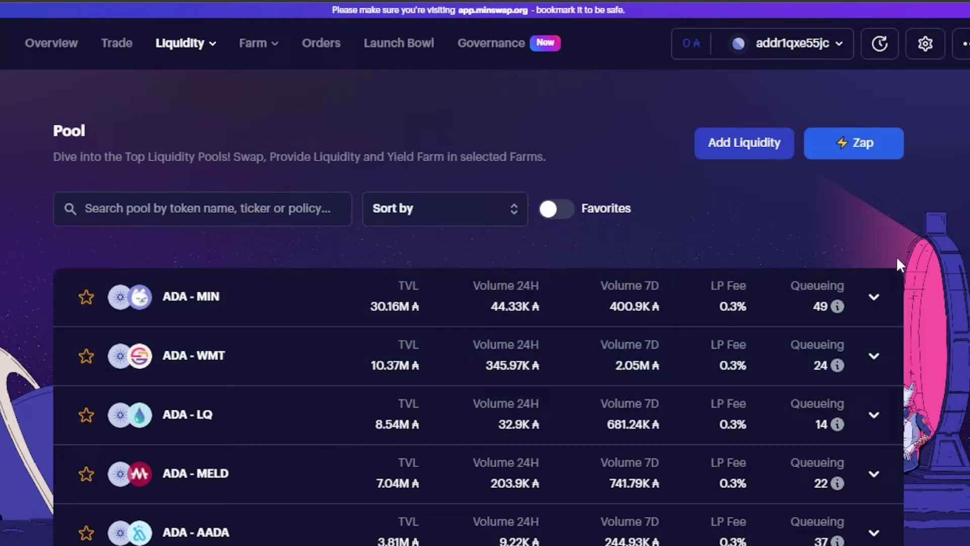
{"action": "scroll", "coordinate": [897, 260], "scroll_direction": "down", "scroll_amount": 5}
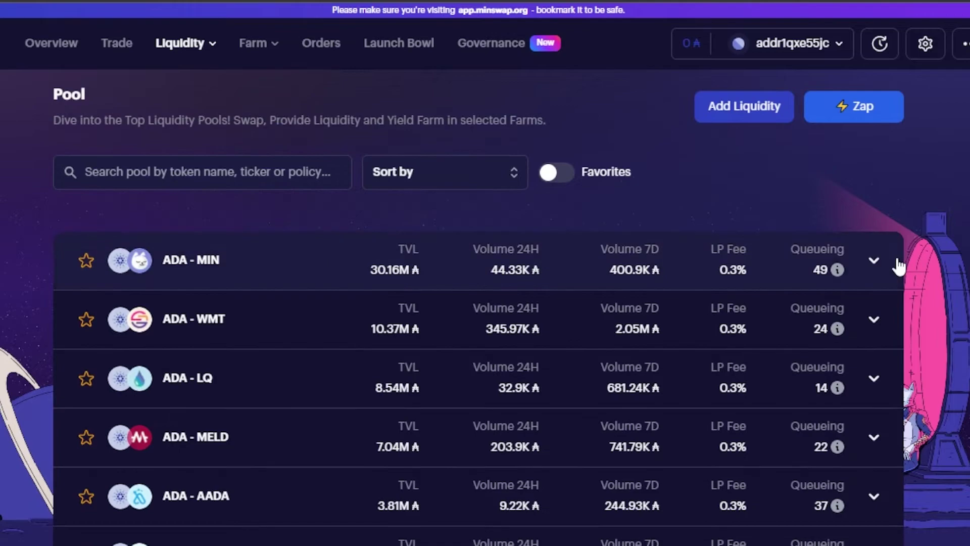
{"action": "scroll", "coordinate": [899, 265], "scroll_direction": "down", "scroll_amount": 8}
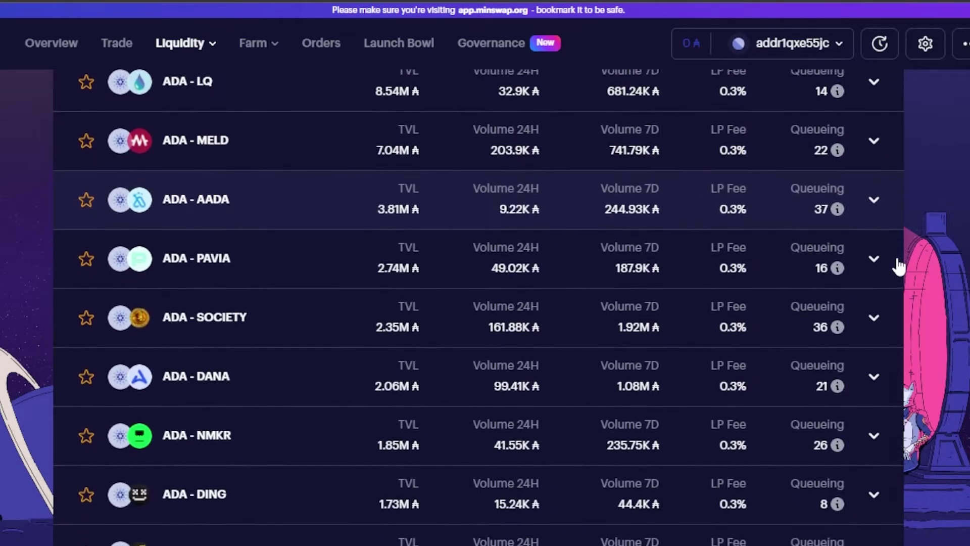
{"action": "scroll", "coordinate": [899, 266], "scroll_direction": "down", "scroll_amount": 1}
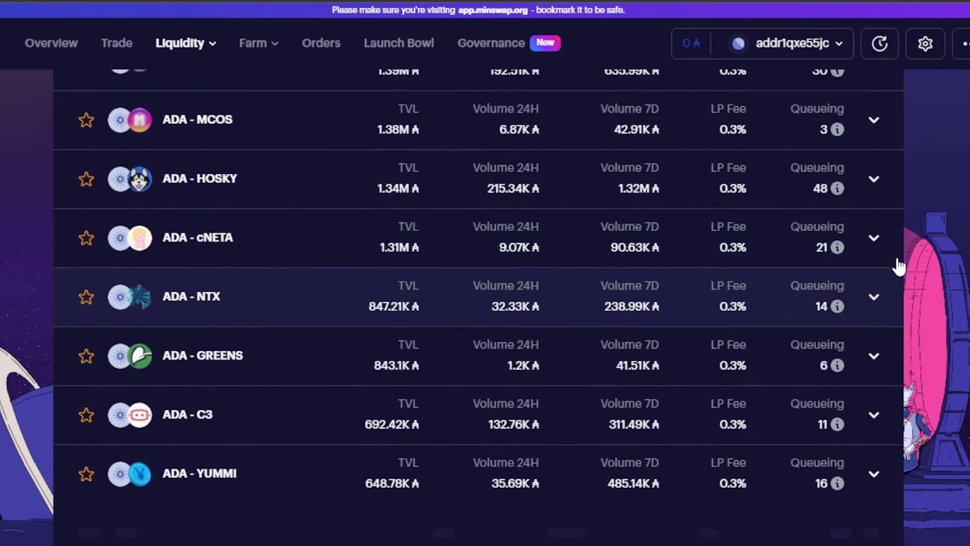
{"action": "scroll", "coordinate": [899, 265], "scroll_direction": "up", "scroll_amount": 14}
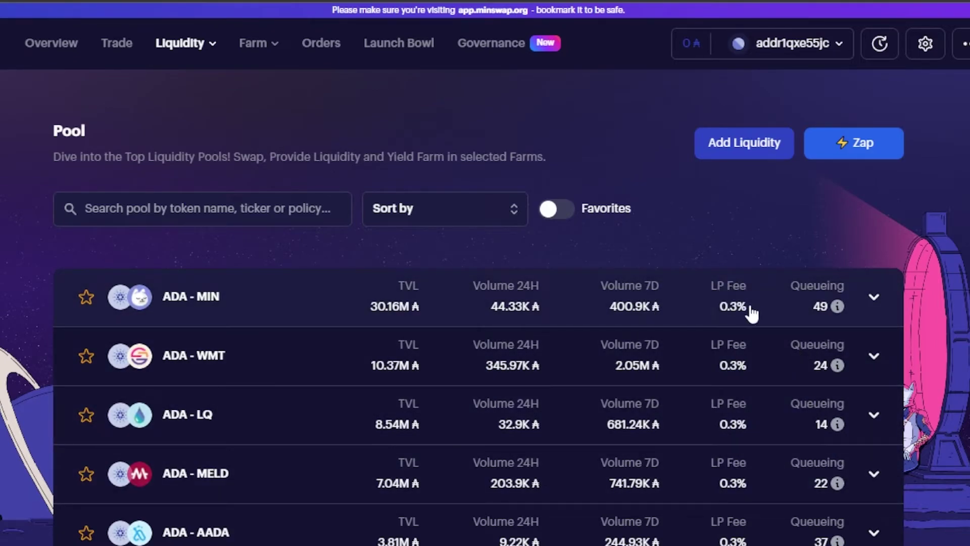
{"action": "scroll", "coordinate": [944, 340], "scroll_direction": "down", "scroll_amount": 1}
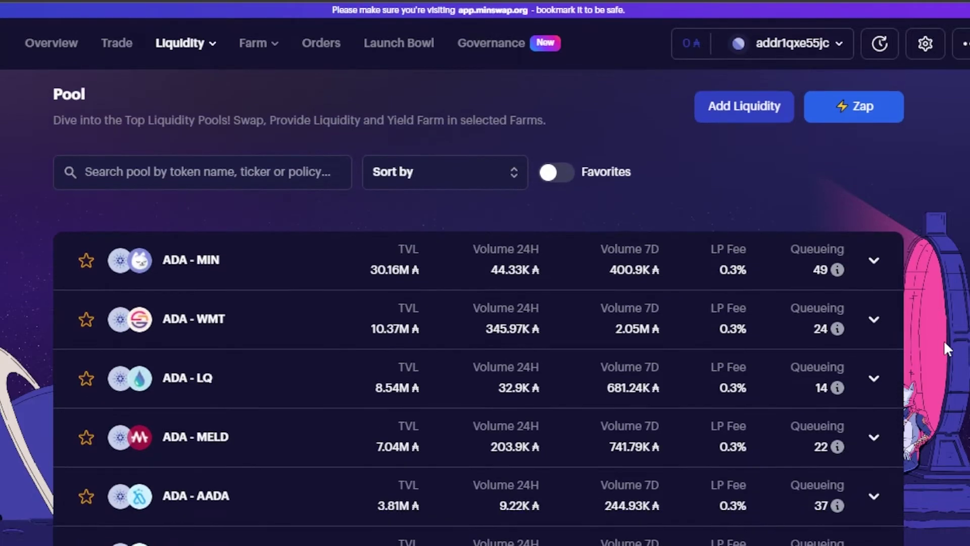
- Expand the ADA-MIN pool to see 1 ADA = 27.396 MIN and 0.21% trading fees APR
{"action": "left_click", "coordinate": [876, 264]}
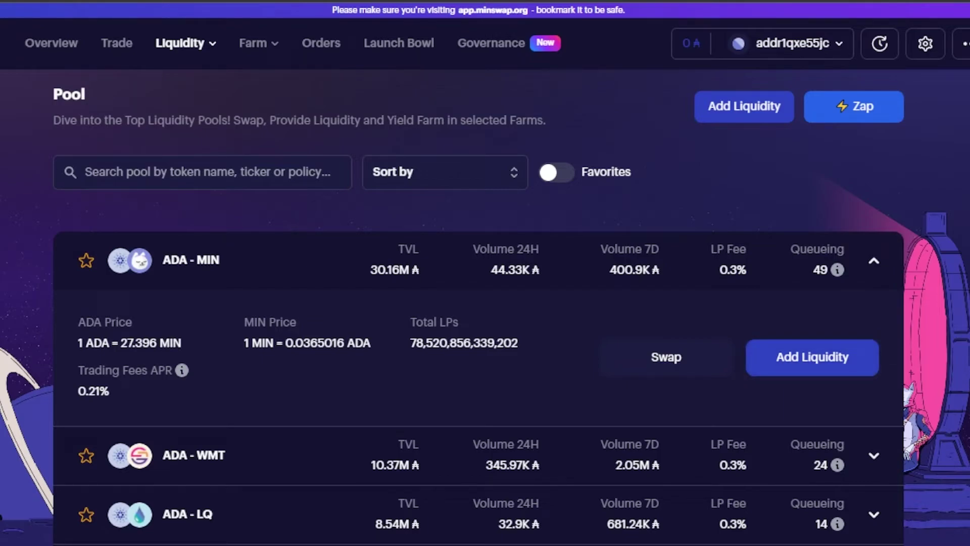
{"action": "left_click_drag", "start_coordinate": [819, 405], "coordinate": [805, 187]}
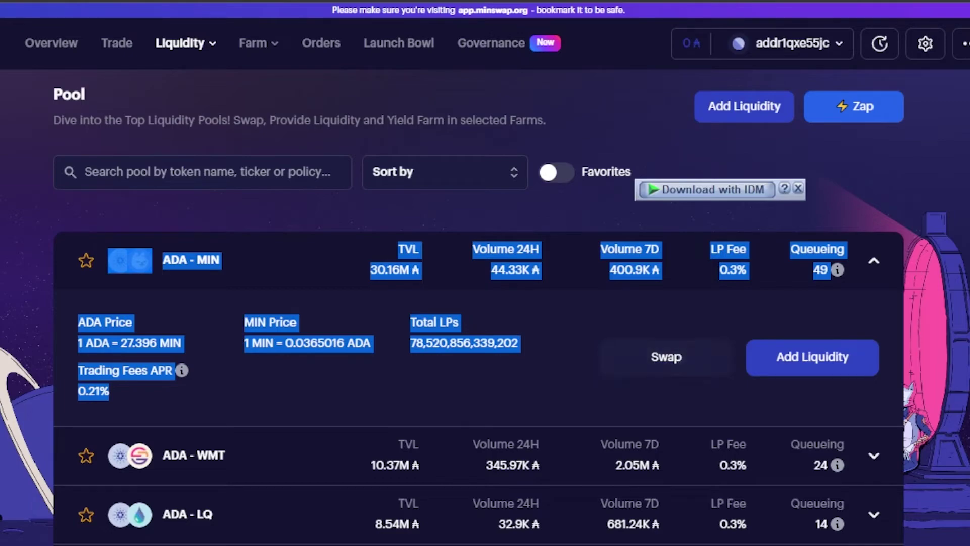
{"action": "left_click", "coordinate": [733, 351]}
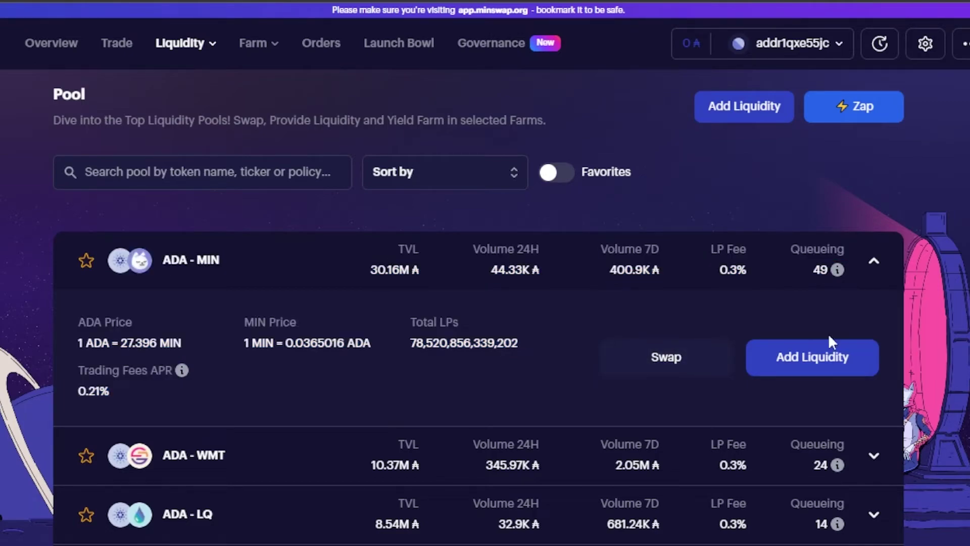
{"action": "left_click", "coordinate": [258, 45]}
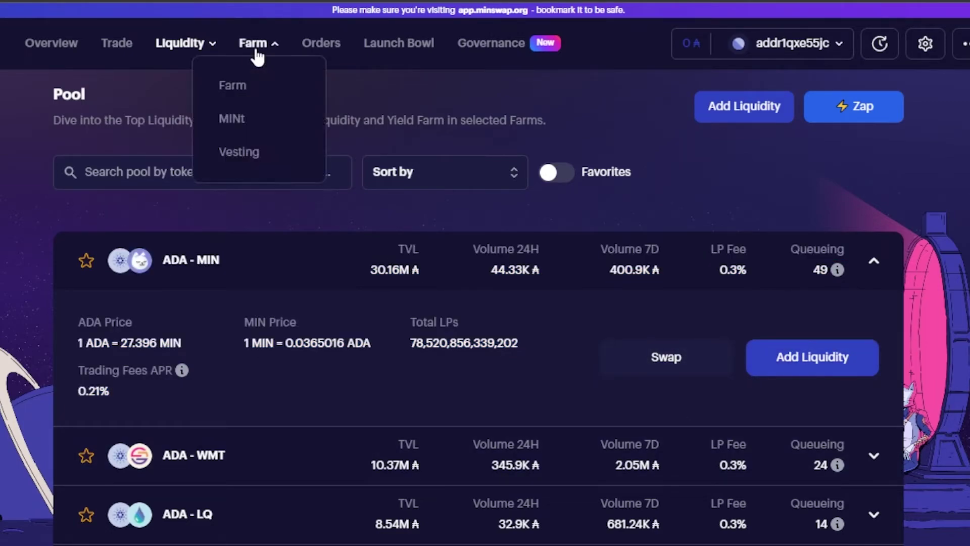
- Open the Farm page and browse the farm cards, led by ADA-MIN at 32.82% APR
{"action": "left_click", "coordinate": [241, 89]}
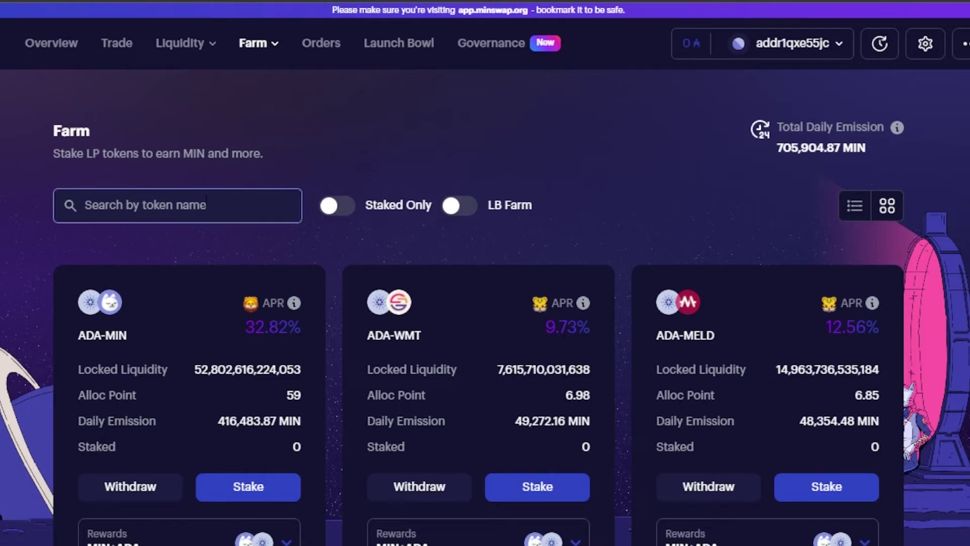
{"action": "scroll", "coordinate": [278, 195], "scroll_direction": "down", "scroll_amount": 2}
{"action": "scroll", "coordinate": [485, 303], "scroll_direction": "down", "scroll_amount": 10}
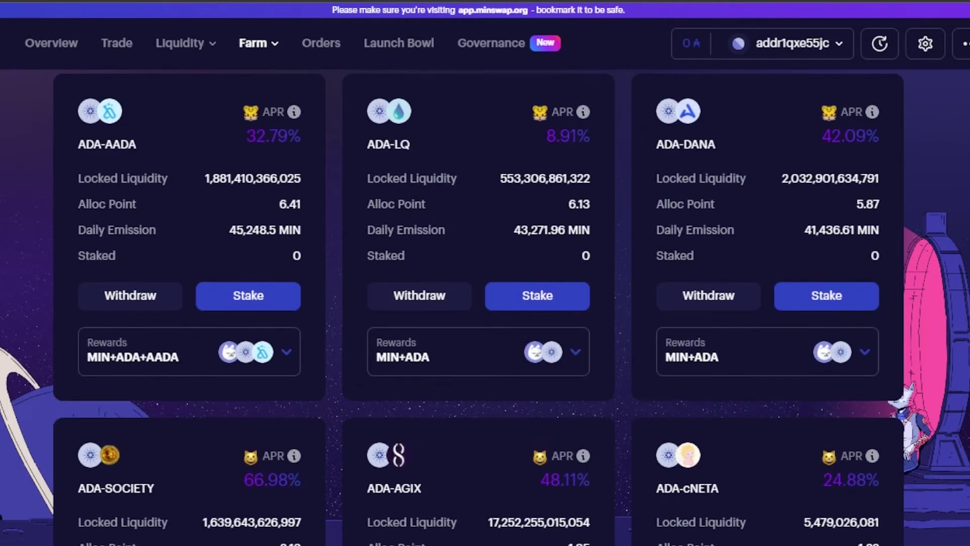
{"action": "scroll", "coordinate": [485, 304], "scroll_direction": "up", "scroll_amount": 7}
{"action": "scroll", "coordinate": [479, 305], "scroll_direction": "up", "scroll_amount": 1}
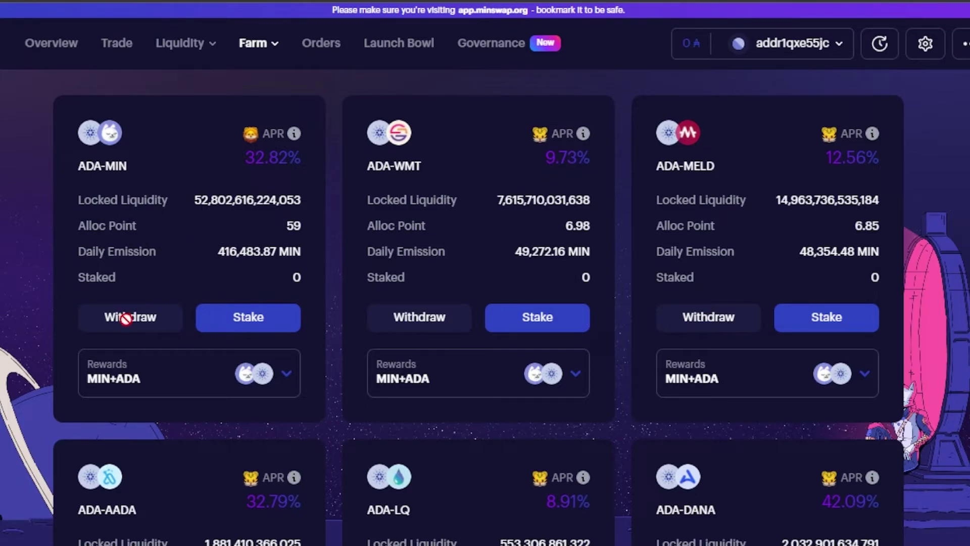
{"action": "left_click", "coordinate": [260, 320]}
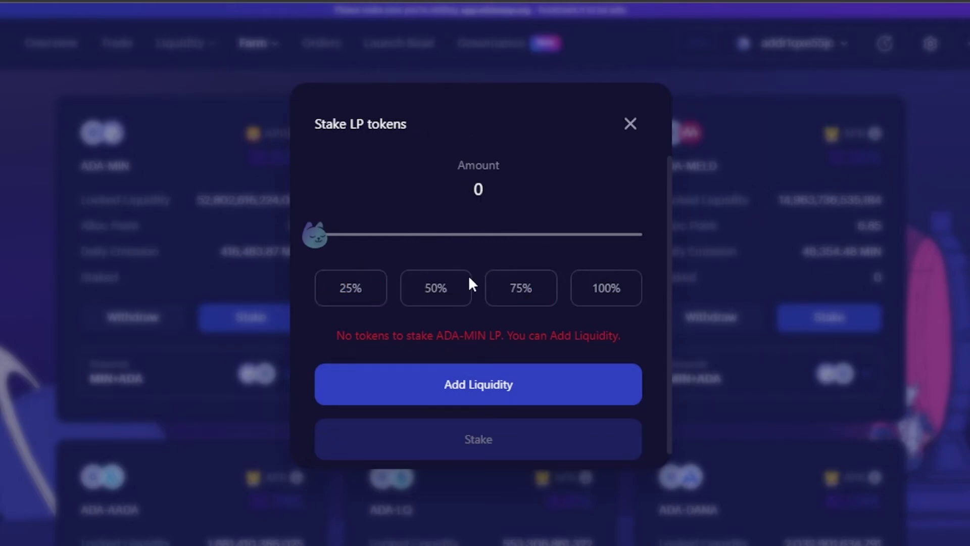
{"action": "left_click", "coordinate": [486, 384]}
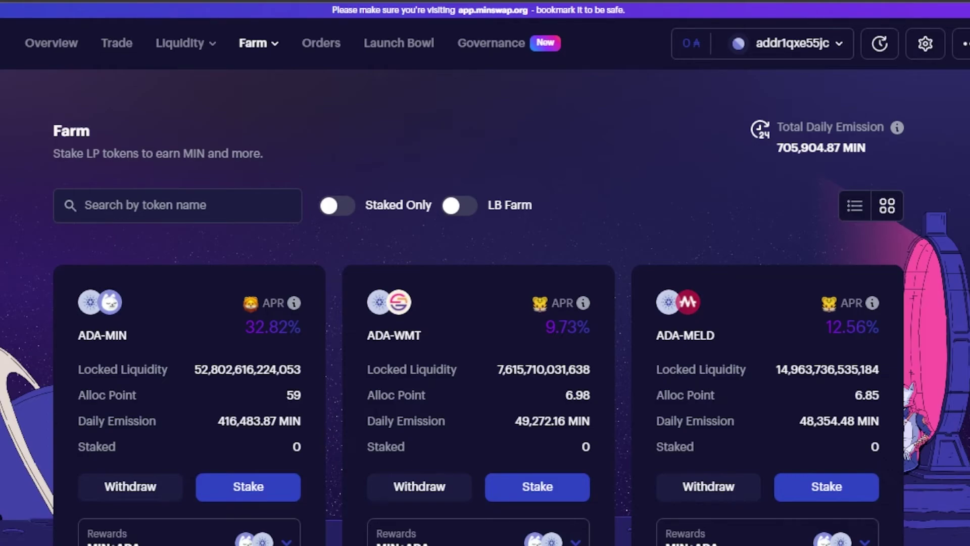
{"action": "scroll", "coordinate": [479, 308], "scroll_direction": "down", "scroll_amount": 15}
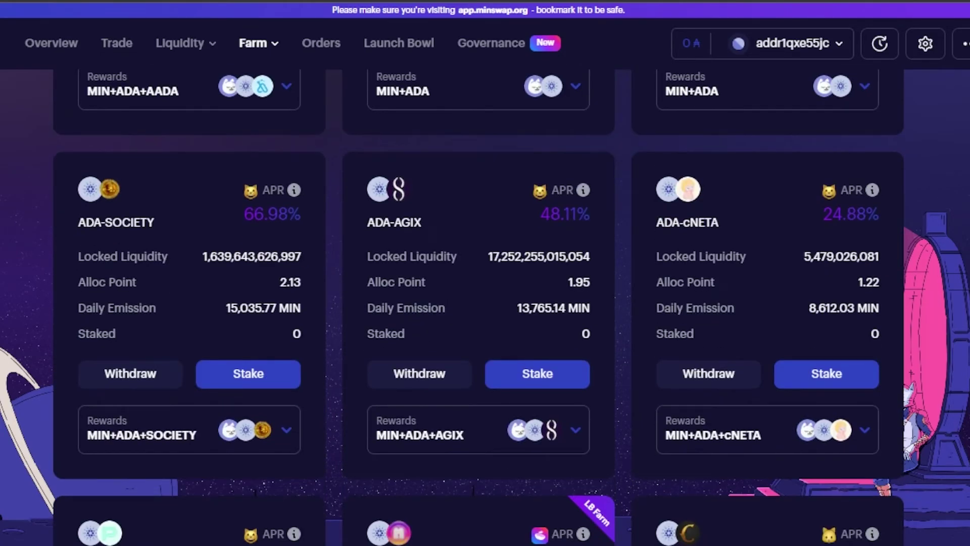
{"action": "scroll", "coordinate": [479, 309], "scroll_direction": "down", "scroll_amount": 8}
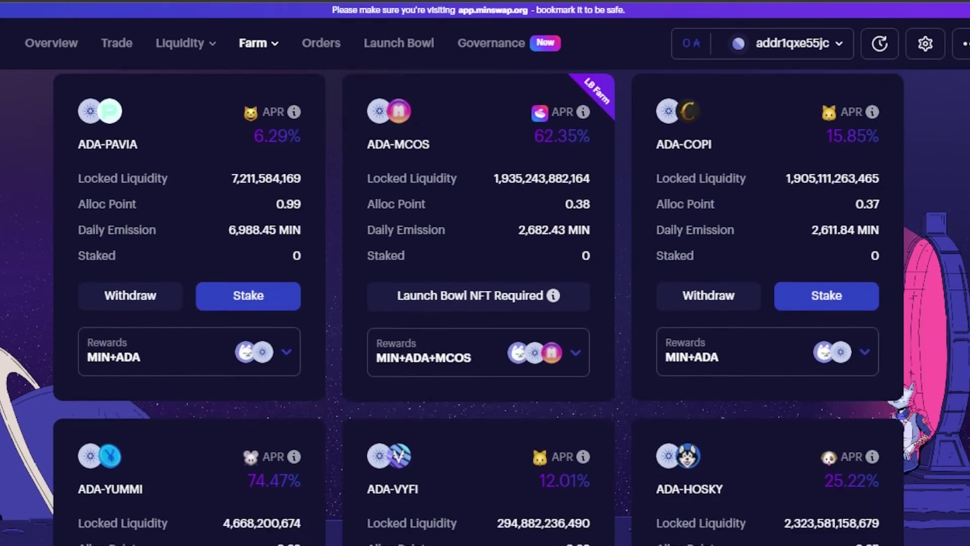
{"action": "scroll", "coordinate": [480, 308], "scroll_direction": "down", "scroll_amount": 8}
{"action": "scroll", "coordinate": [479, 309], "scroll_direction": "up", "scroll_amount": 5}
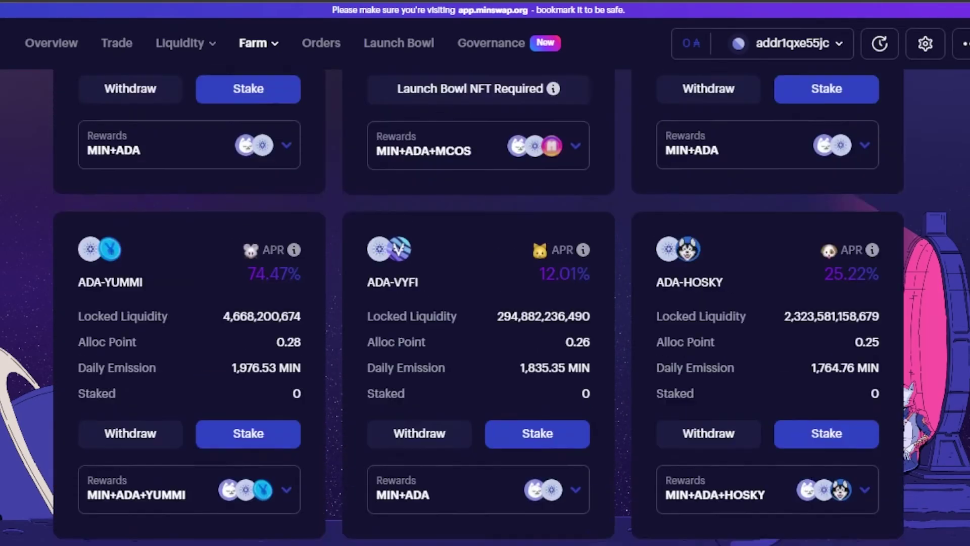
{"action": "scroll", "coordinate": [479, 308], "scroll_direction": "up", "scroll_amount": 20}
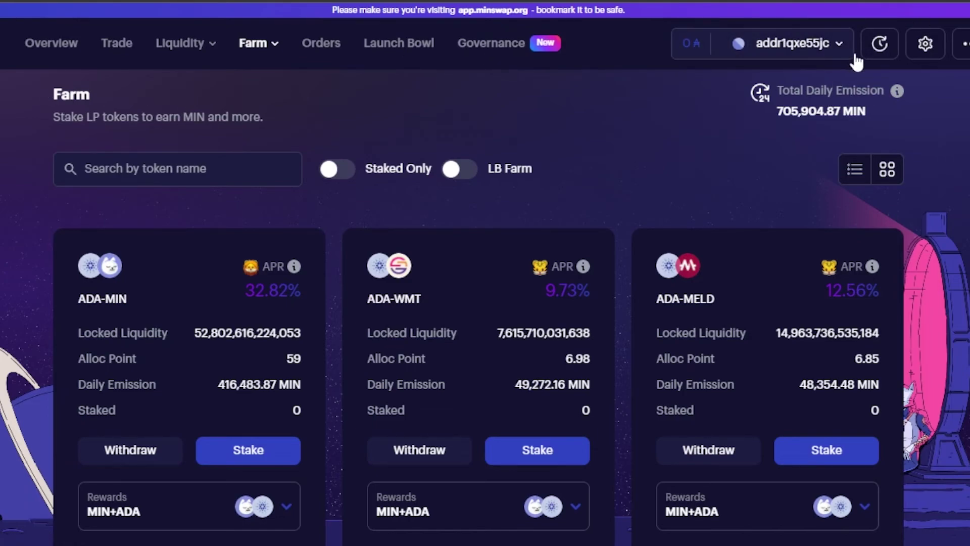
{"action": "left_click", "coordinate": [966, 44]}
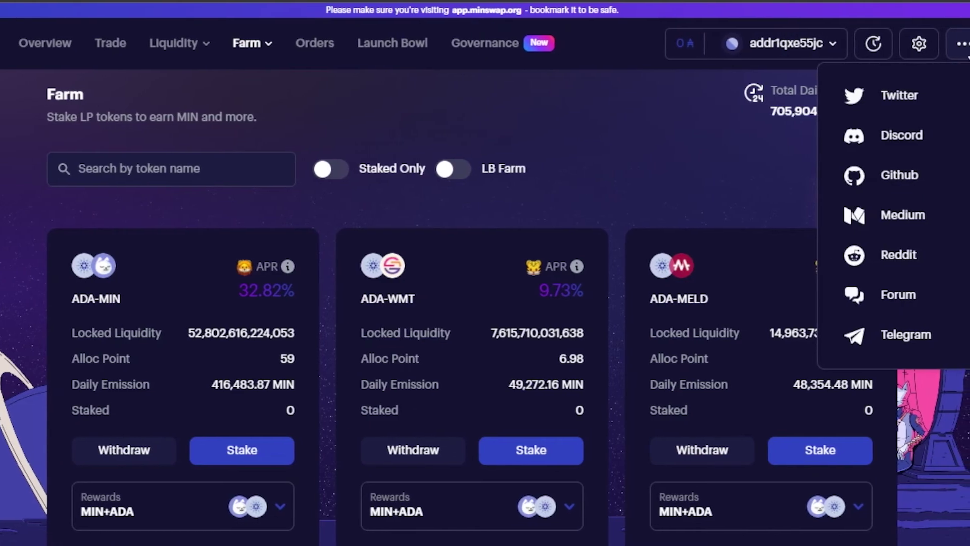
{"action": "left_click", "coordinate": [588, 35]}
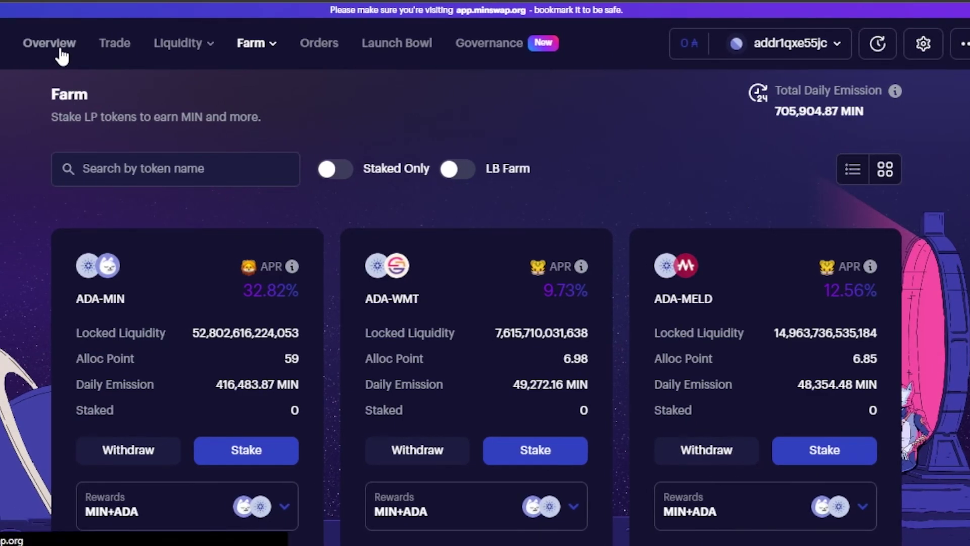
- Open the Overview page (86.79M TVL, 1.98M volume) and check the Top Pools table
{"action": "left_click", "coordinate": [60, 50]}
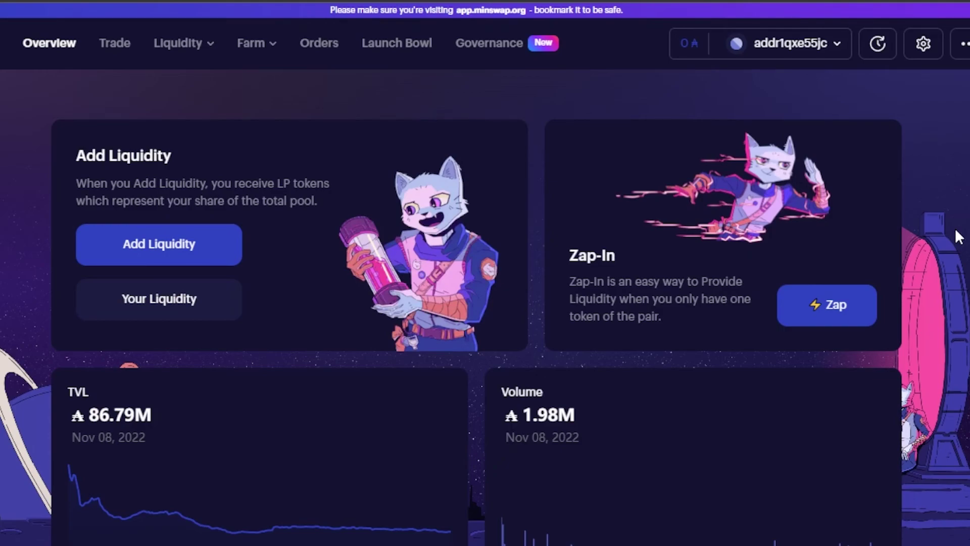
{"action": "scroll", "coordinate": [956, 228], "scroll_direction": "down", "scroll_amount": 7}
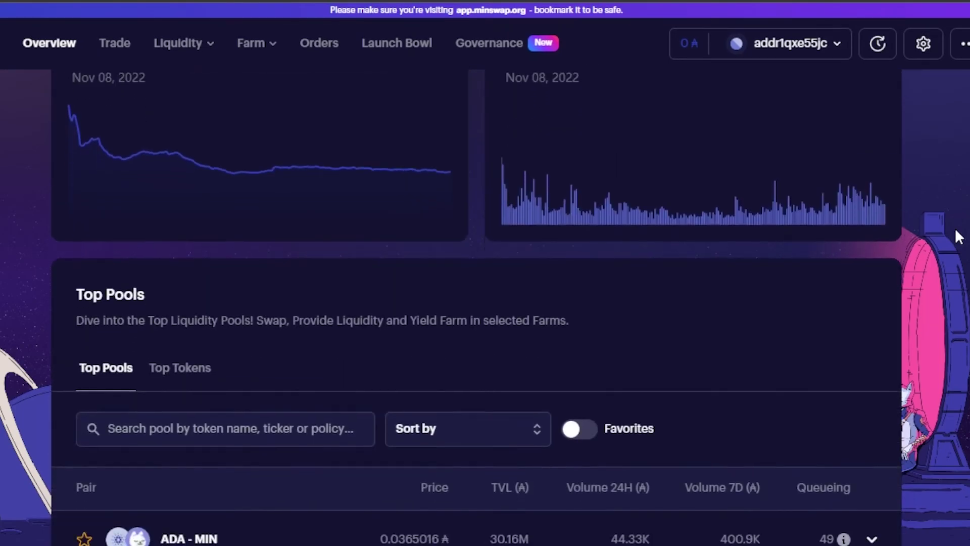
{"action": "scroll", "coordinate": [955, 229], "scroll_direction": "down", "scroll_amount": 4}
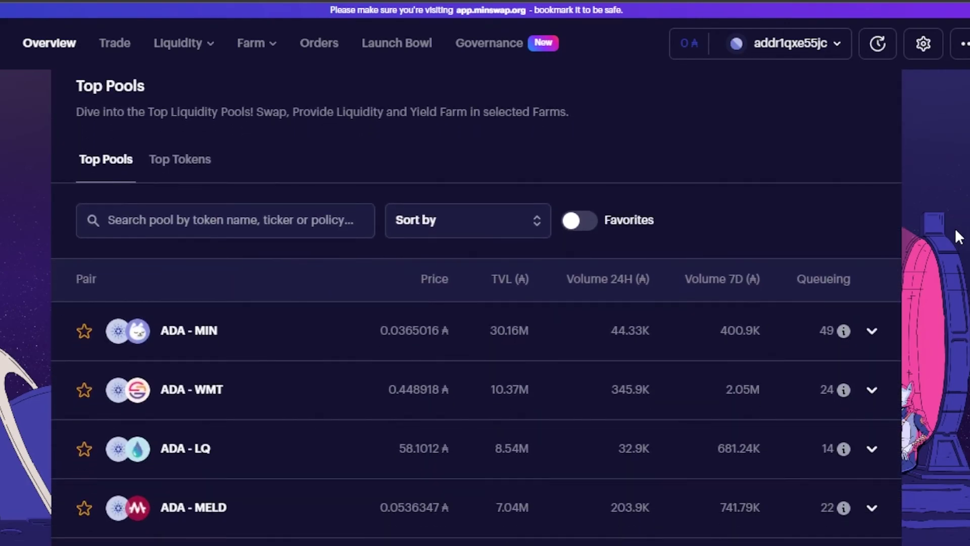
{"action": "scroll", "coordinate": [955, 228], "scroll_direction": "down", "scroll_amount": 3}
{"action": "scroll", "coordinate": [955, 229], "scroll_direction": "up", "scroll_amount": 8}
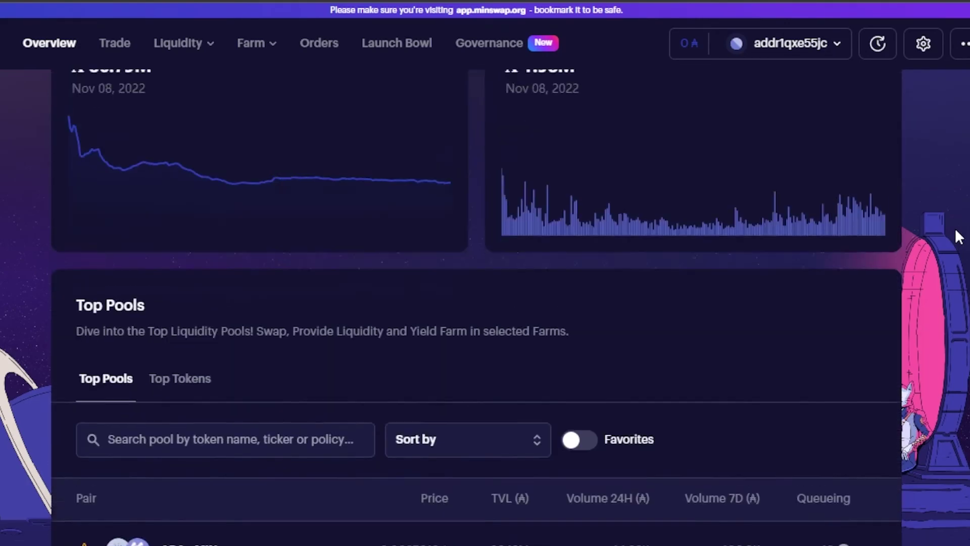
{"action": "scroll", "coordinate": [955, 229], "scroll_direction": "up", "scroll_amount": 7}
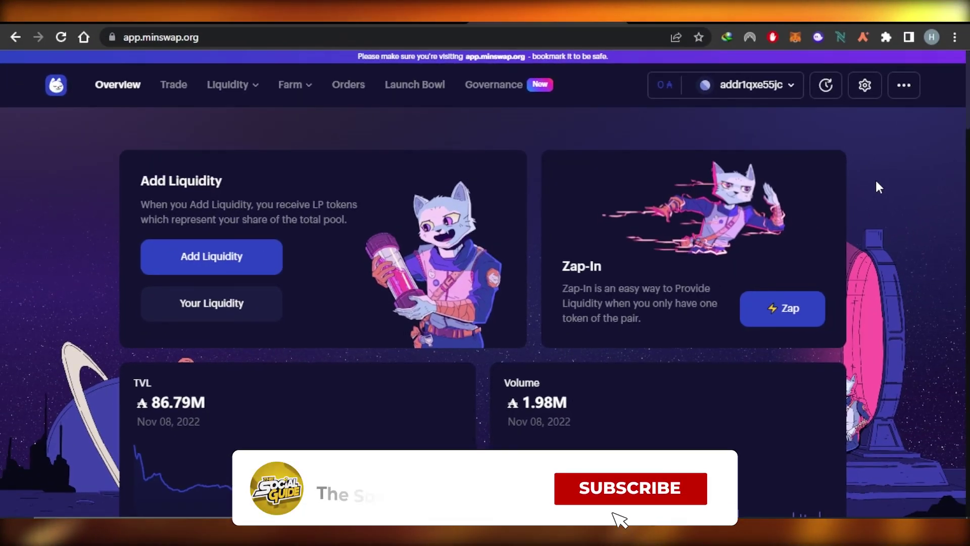
{"action": "scroll", "coordinate": [878, 187], "scroll_direction": "down", "scroll_amount": 6}
{"action": "scroll", "coordinate": [880, 187], "scroll_direction": "down", "scroll_amount": 7}
{"action": "scroll", "coordinate": [879, 187], "scroll_direction": "up", "scroll_amount": 4}
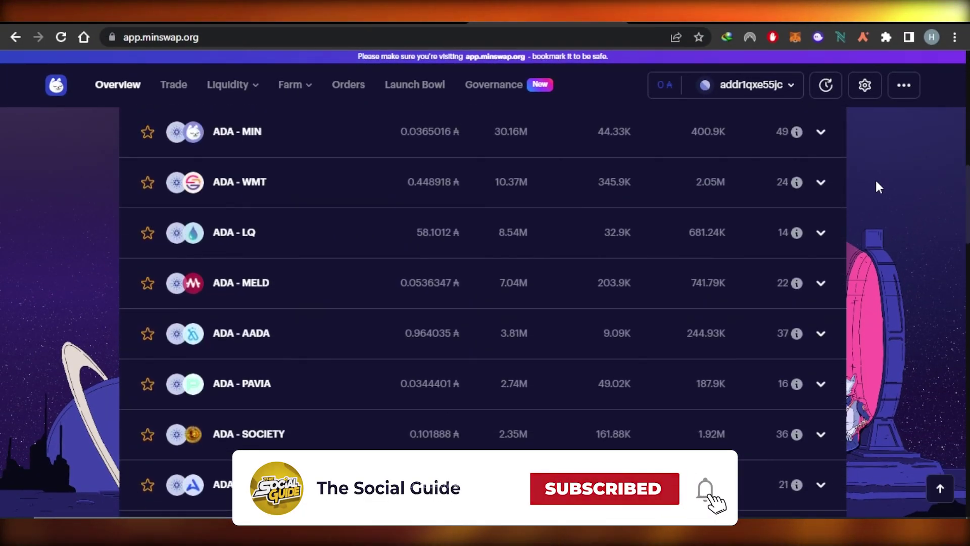
{"action": "scroll", "coordinate": [878, 187], "scroll_direction": "down", "scroll_amount": 10}
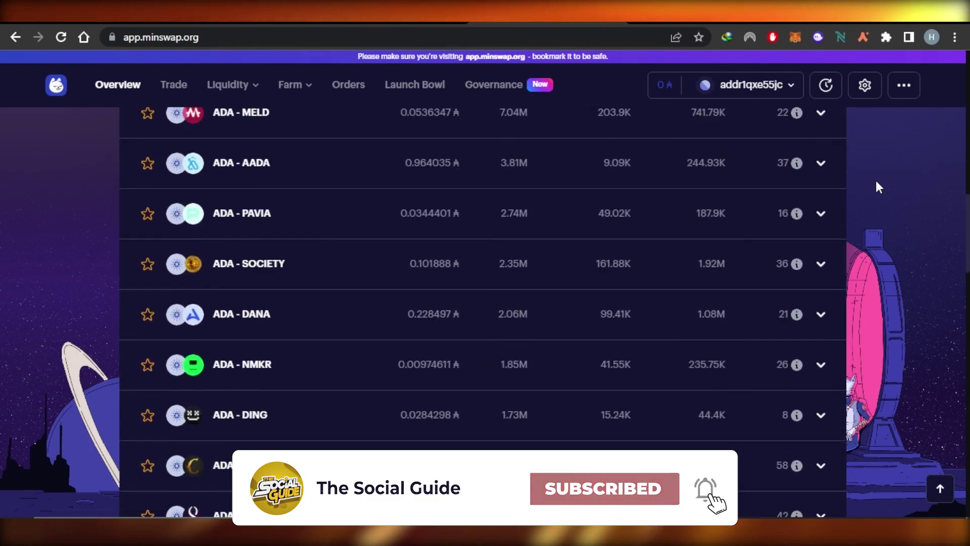
{"action": "scroll", "coordinate": [878, 187], "scroll_direction": "down", "scroll_amount": 2}
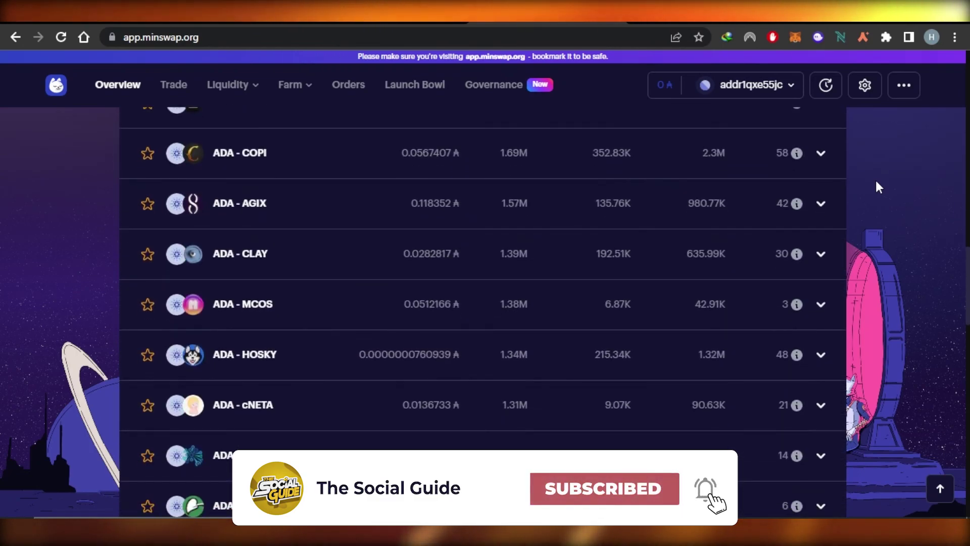